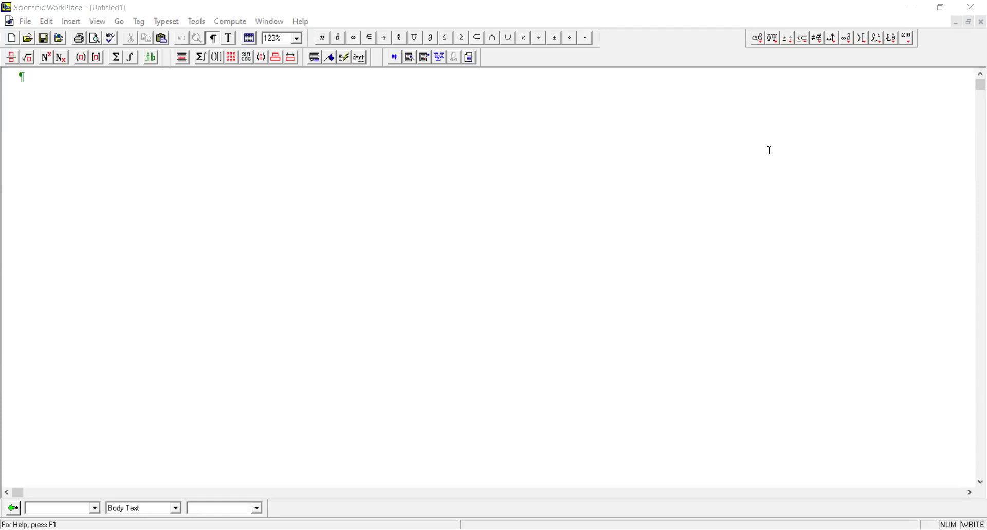
- Type the heading 'Blackwell's sufficient conditions.' and put 'e.g.' on the next line
click(712, 100)
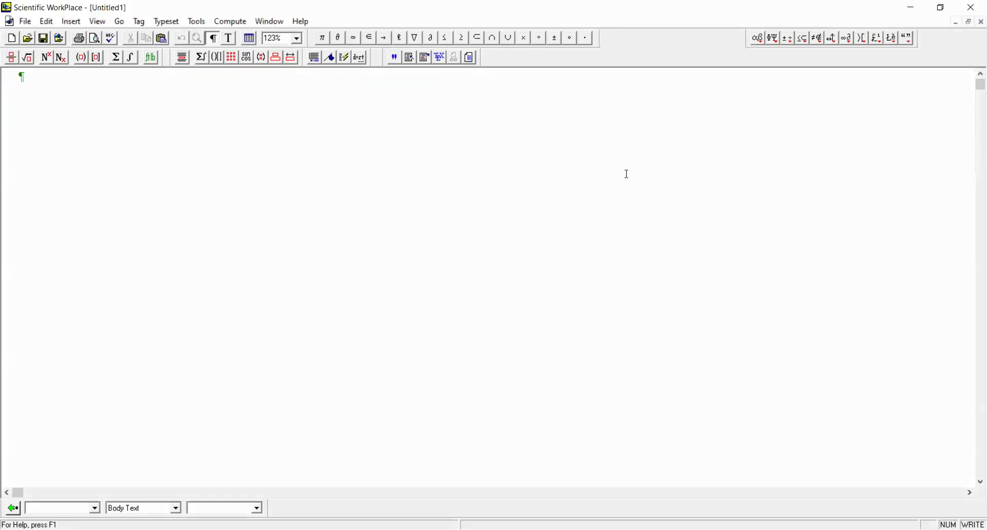
text(Blackwell's )
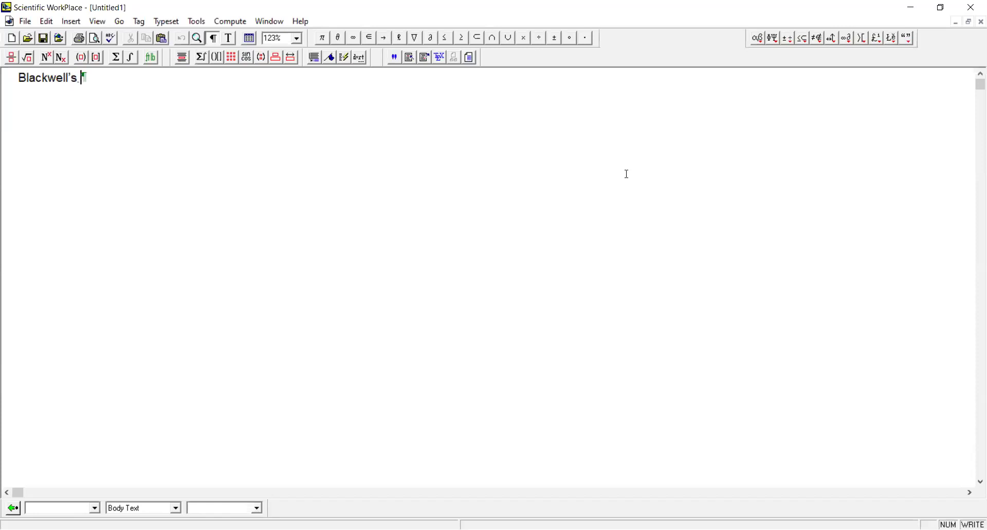
text(su)
text(fficient cond)
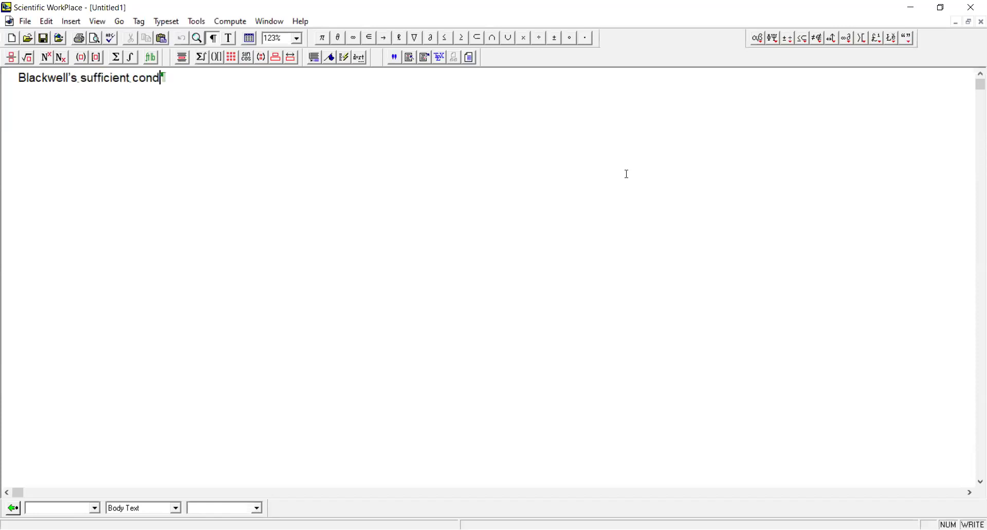
text(itions)
text(.)
key(Return)
text(e.g.)
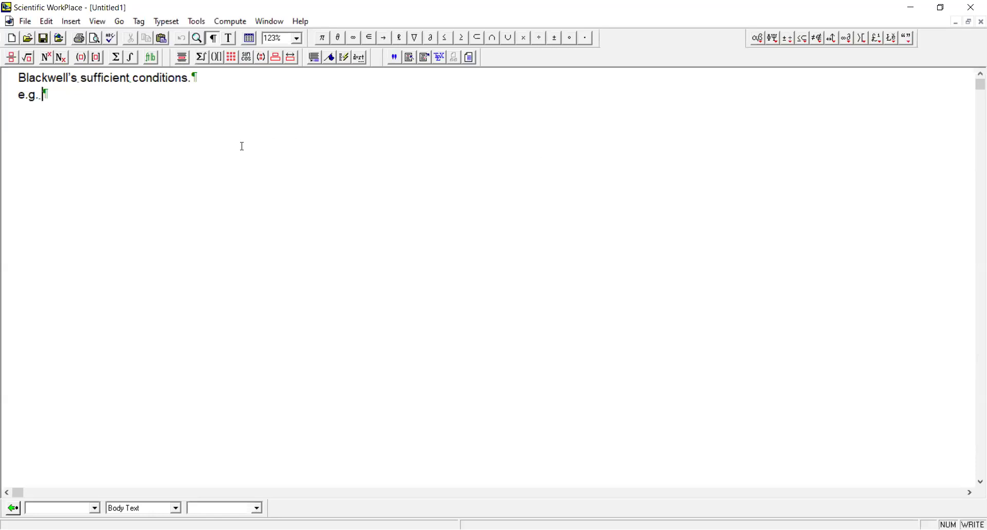
drag(43, 95, 2, 100)
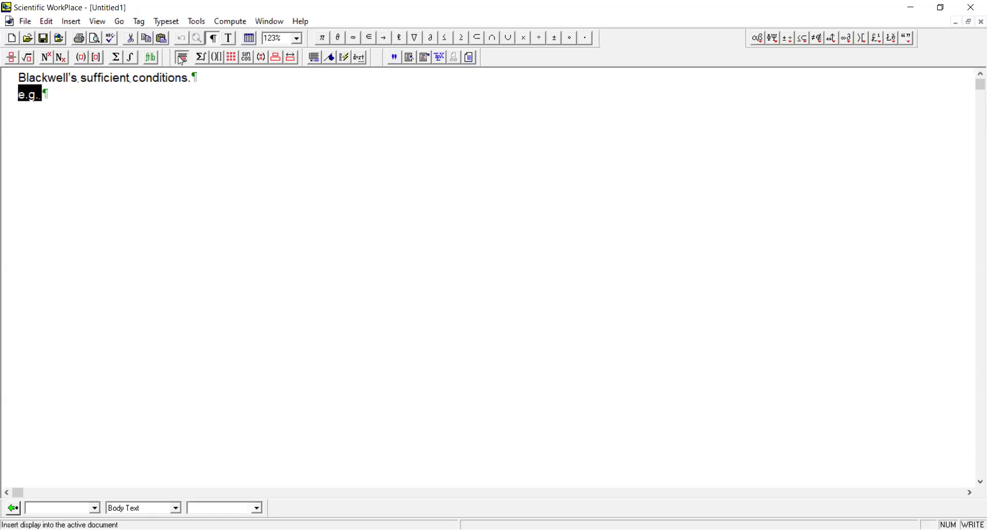
- Make the 'e.g.' line a centred display and begin the formula f(k) = zk
click(182, 57)
click(511, 106)
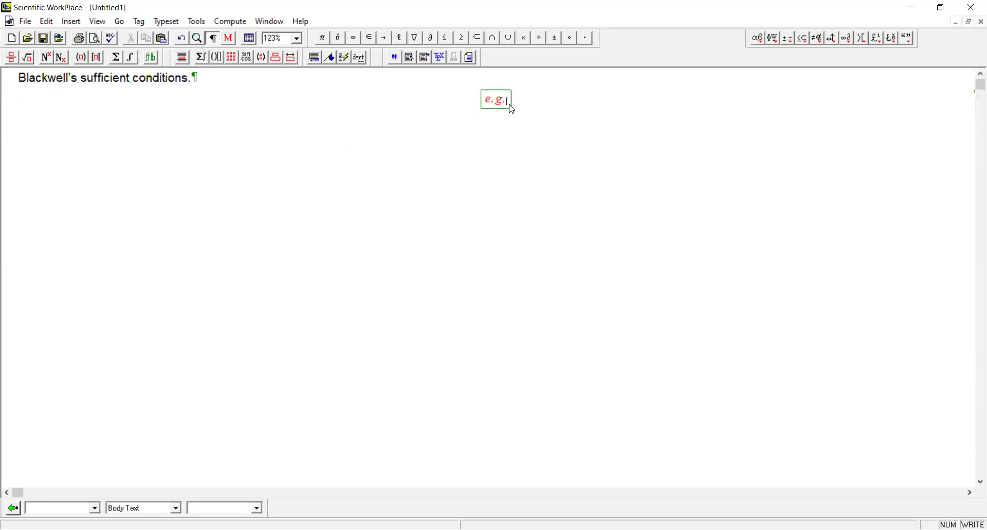
text(.)
key(ctrl+m)
text(f)
text((k) )
text(= )
text(z)
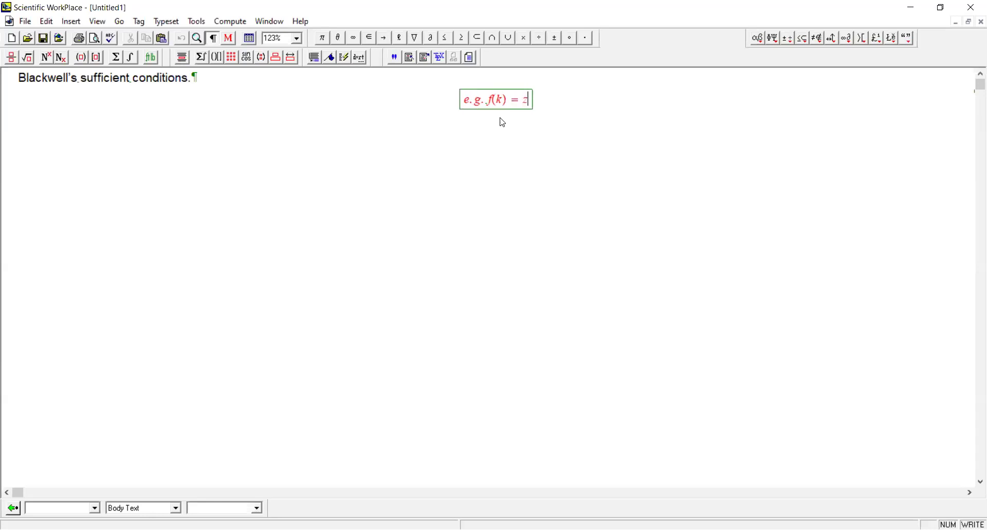
text(k)
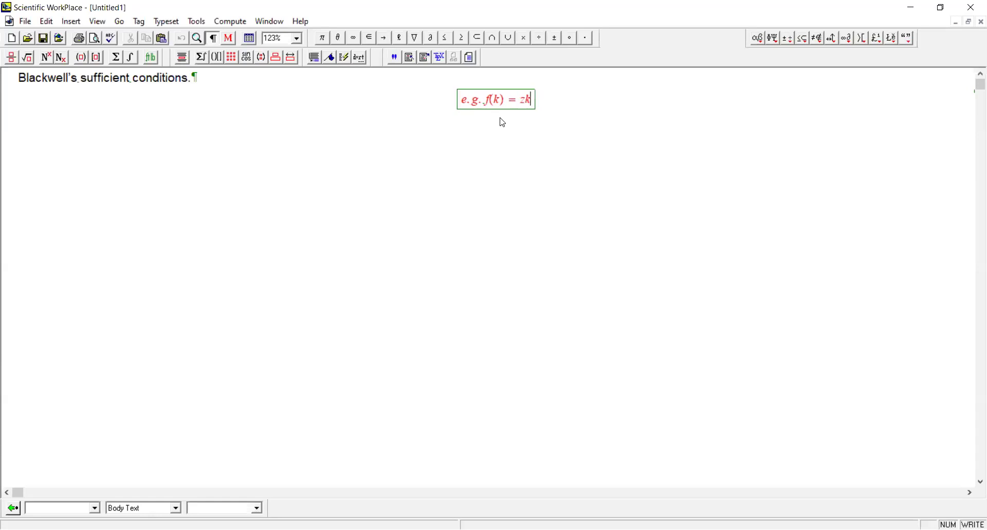
- Finish the formula as f(k) = zk^α, α ∈ (0,1) and start a new display row
key(ctrl+h)
text(^a)
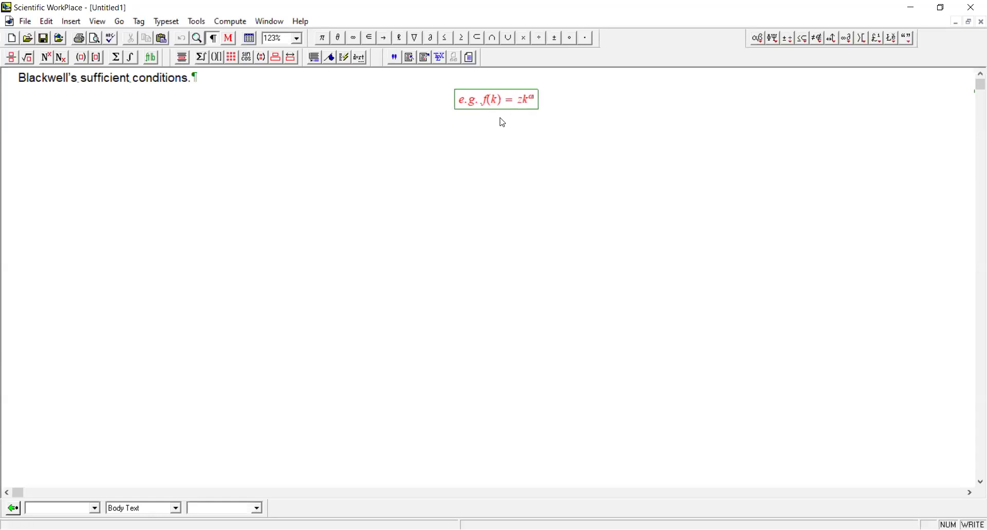
key(Right)
text(,)
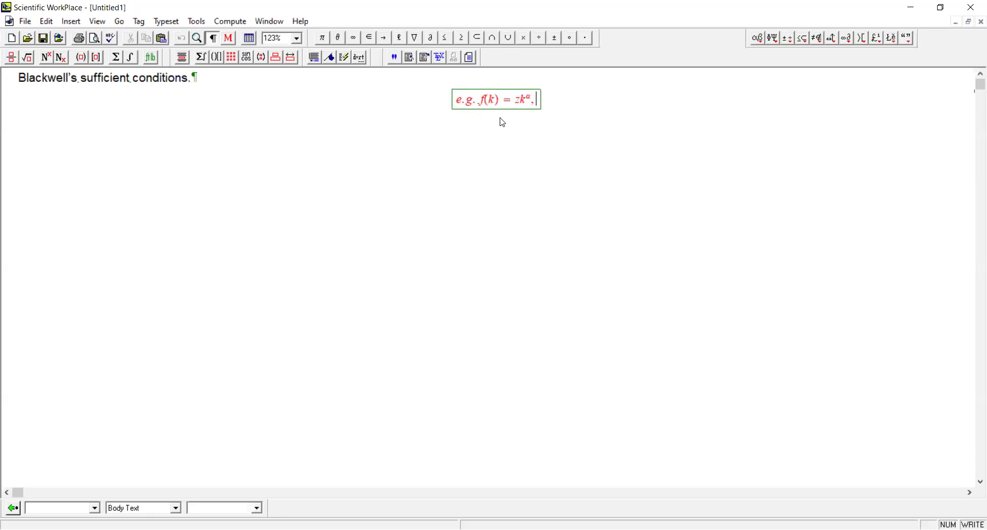
key(ctrl+g)
text(a)
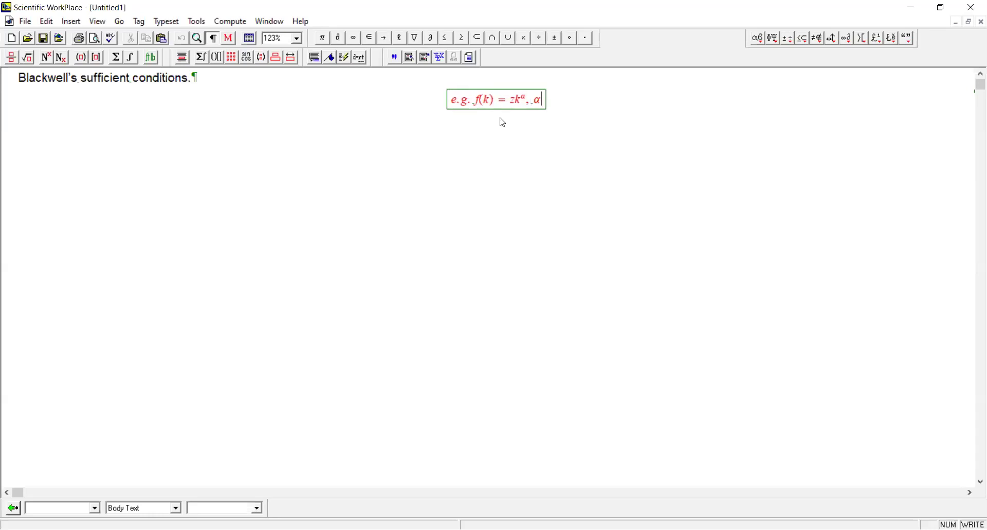
click(368, 39)
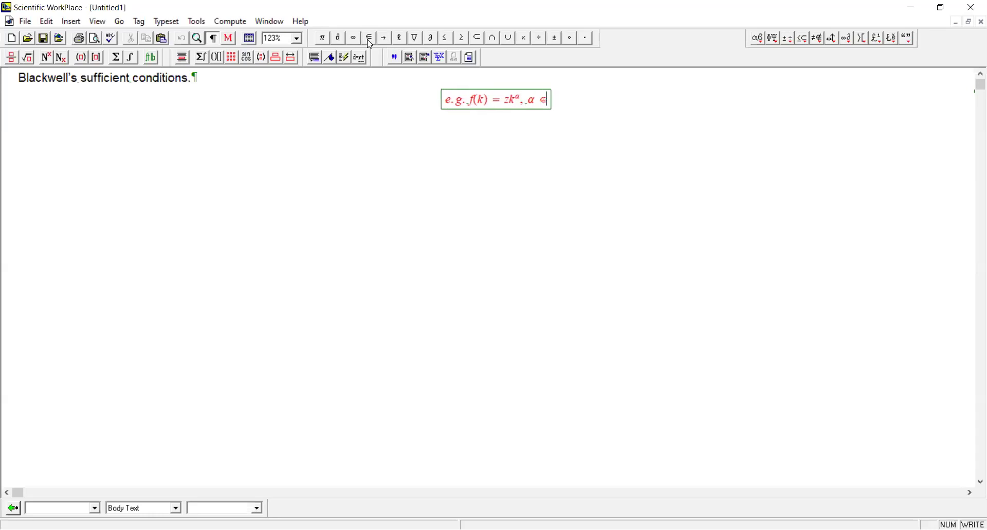
key(ctrl+9)
text(0)
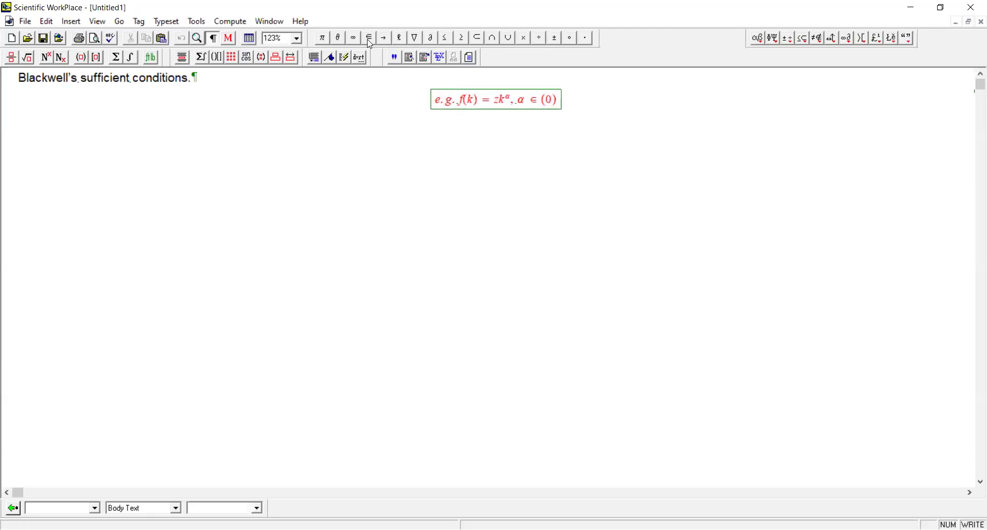
text(,1)
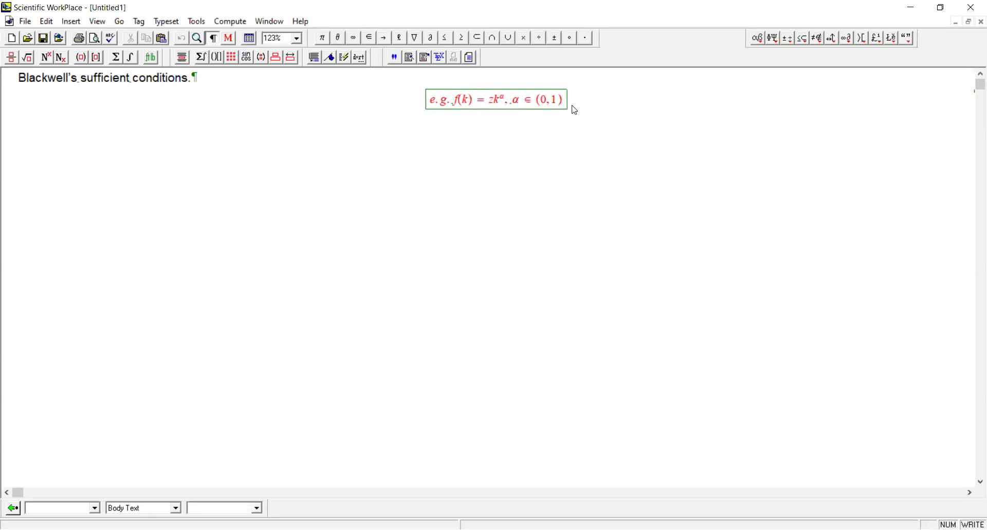
key(Return)
- Enter e.g. u(c) = (c^(1−σ) − 1)/(1 − σ) as a fraction in the second row
text(e.g.)
text( u(c) )
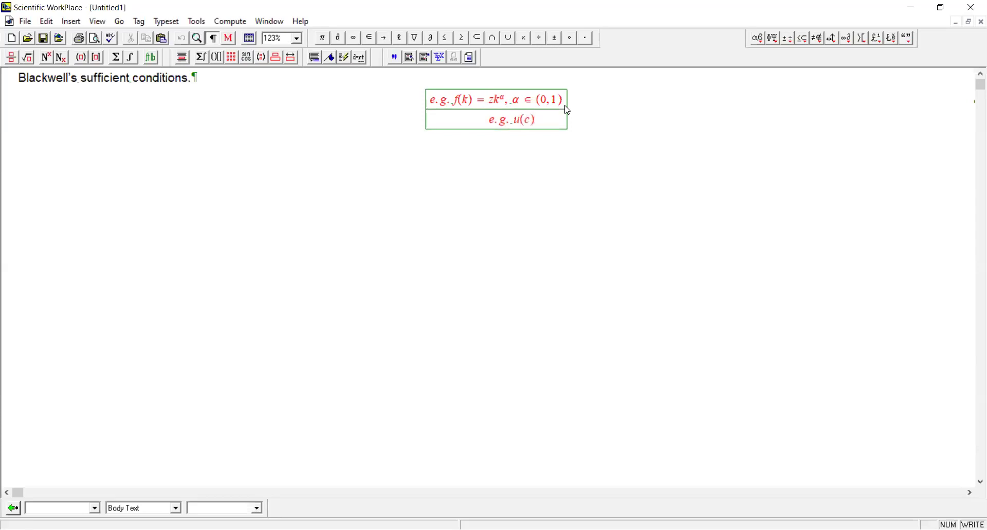
text(=)
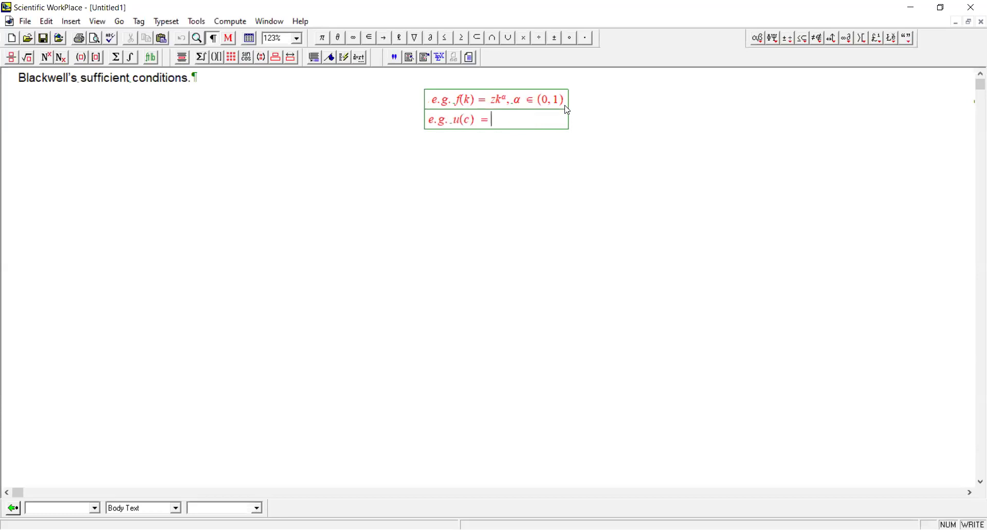
key(ctrl+f)
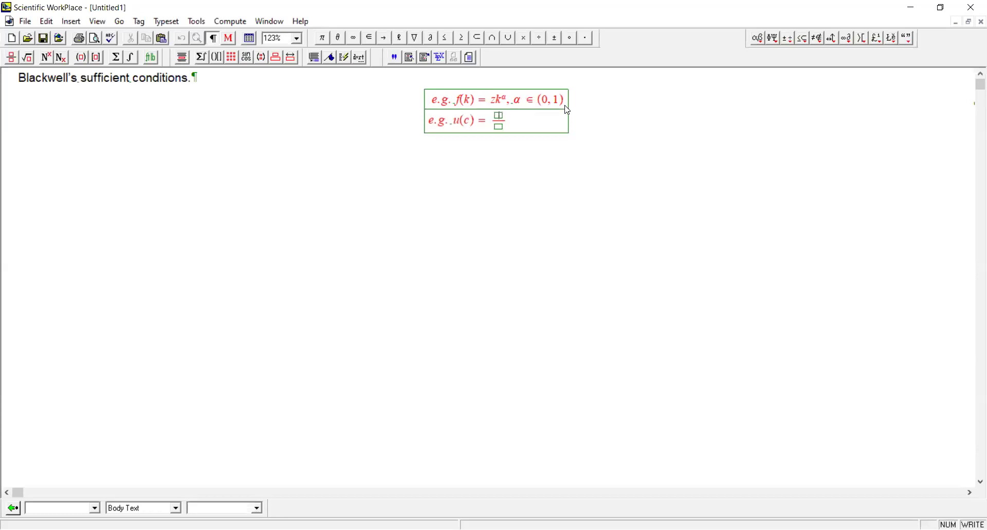
text(c)
key(ctrl+h)
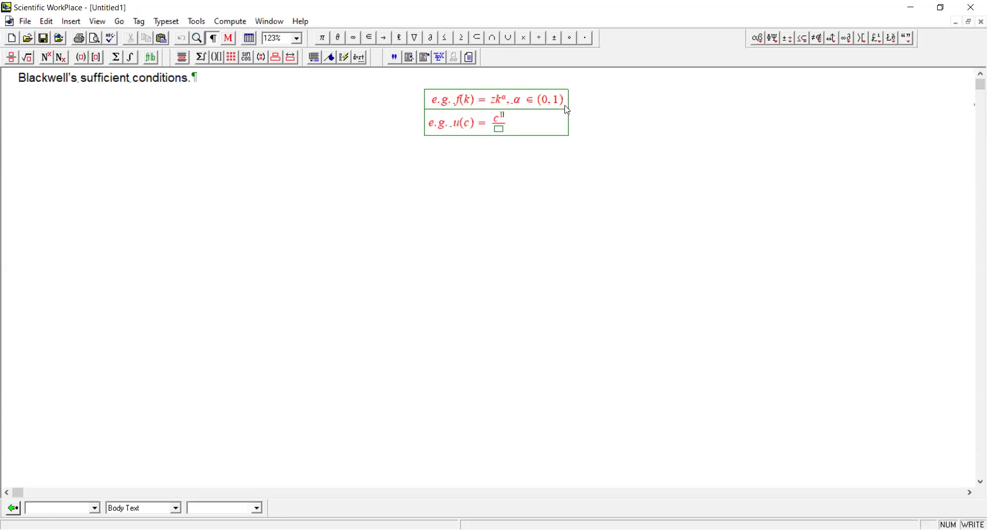
text(1-)
key(ctrl+g)
text(s)
key(Right)
text(-1)
key(Tab)
text(1)
text(-)
key(ctrl+g)
text(s)
click(588, 163)
click(524, 122)
drag(524, 121, 532, 121)
click(535, 123)
drag(516, 117, 534, 118)
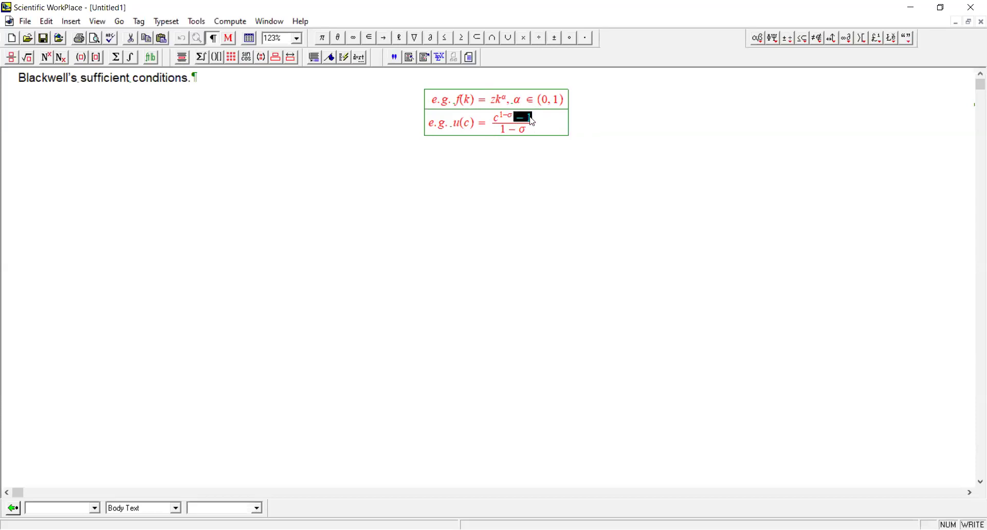
click(572, 167)
click(532, 140)
drag(532, 134, 501, 135)
click(517, 144)
drag(514, 117, 494, 121)
click(520, 154)
drag(499, 114, 508, 123)
click(508, 121)
click(647, 137)
mouse_move(454, 100)
mouse_down()
mouse_move(475, 101)
mouse_move(466, 126)
mouse_up()
click(485, 146)
- Start a new paragraph reading 'Let X ⊆ ℝ^n.' followed by 'Let'
key(Return)
text(Let)
key(ctrl+m)
text(x)
click(805, 42)
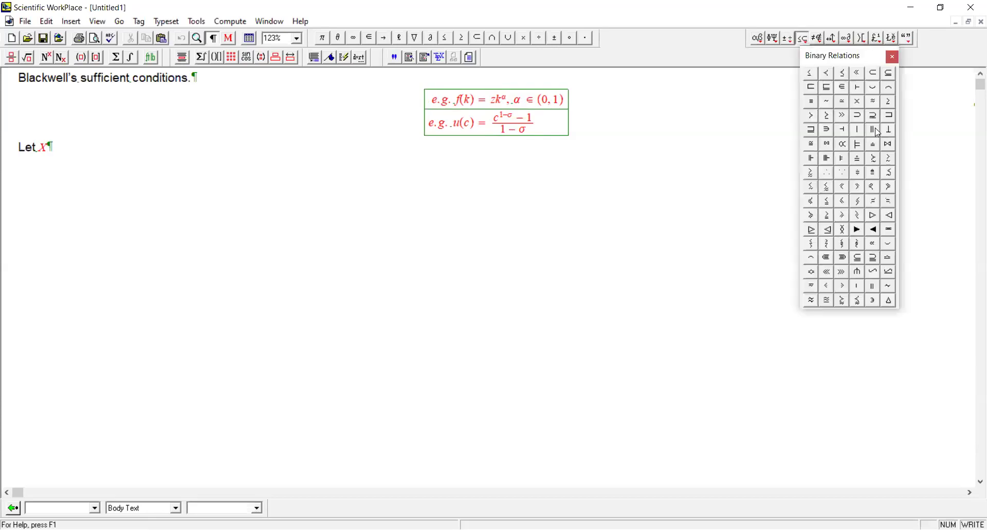
click(890, 75)
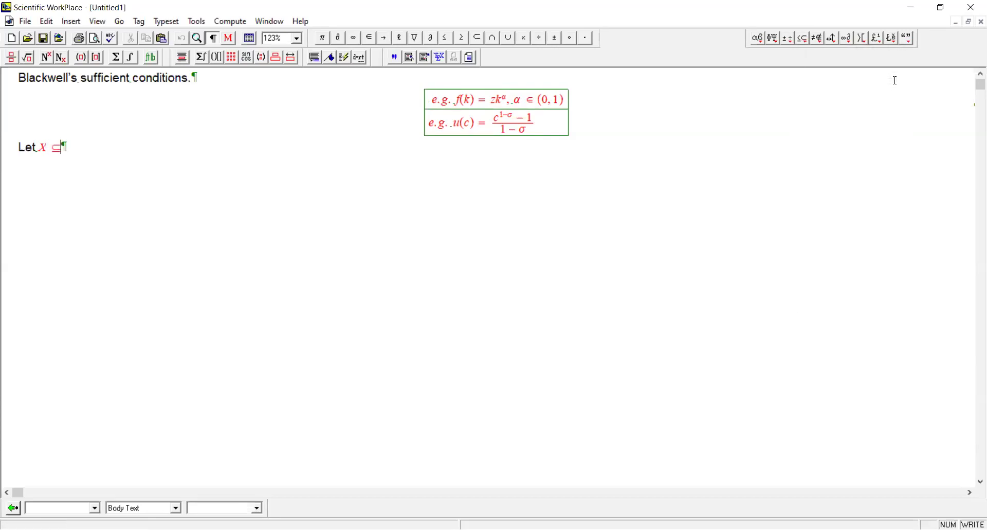
click(848, 39)
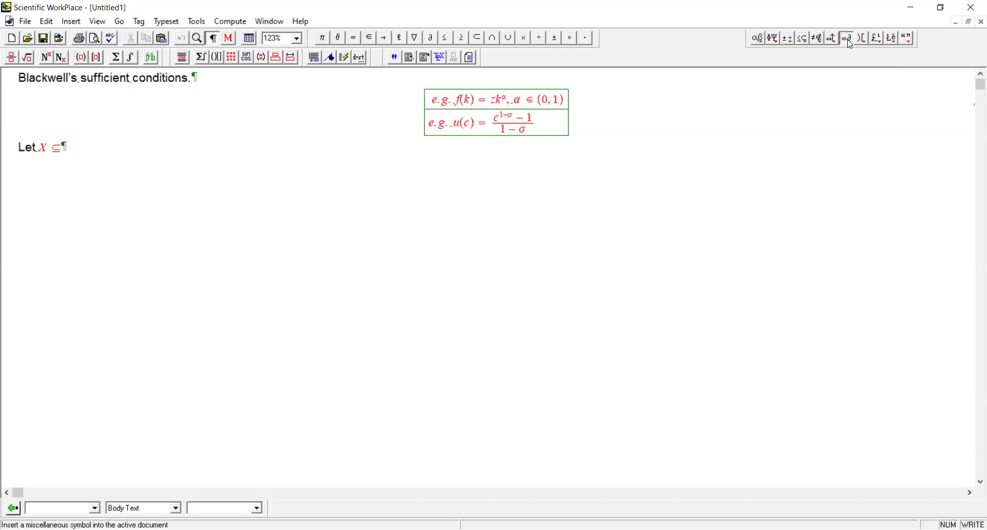
click(913, 232)
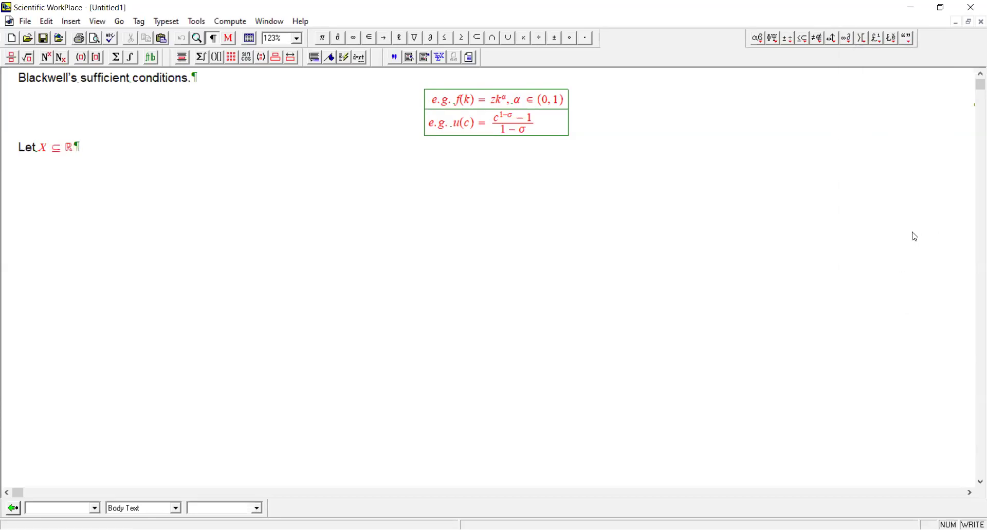
key(ctrl+h)
text(n)
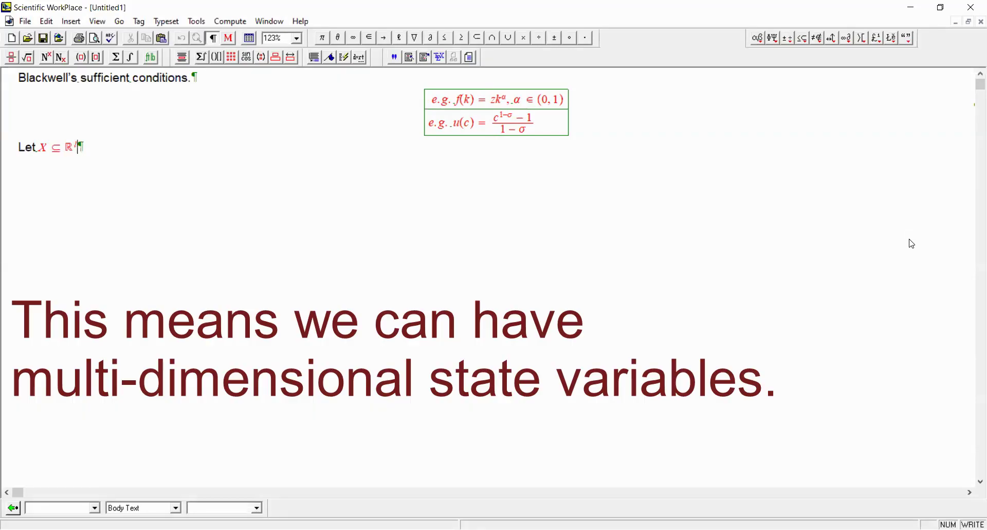
key(ctrl+t)
text(.)
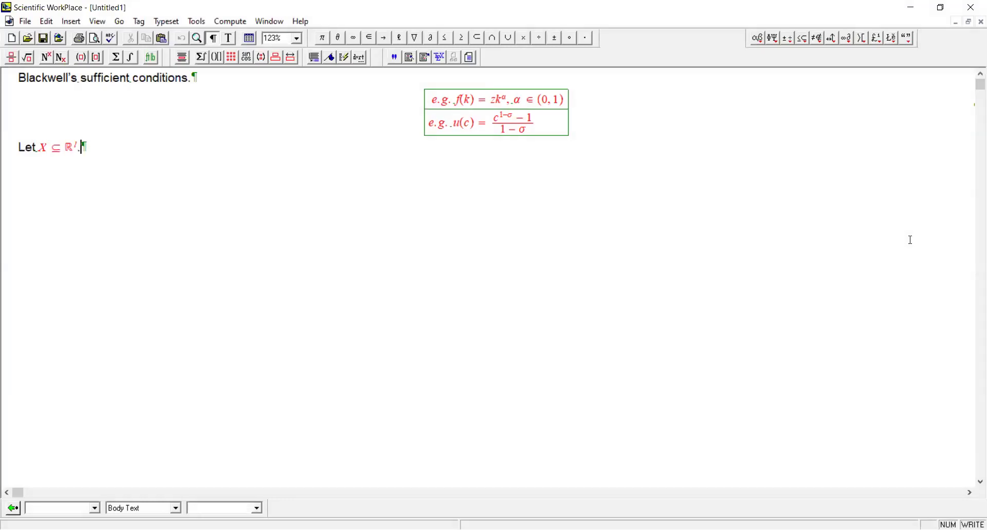
text( Let)
- Continue with 'B(X) be the space of bounded functions f : X'
key(ctrl+m)
text(B(X))
key(ctrl+t)
text( be)
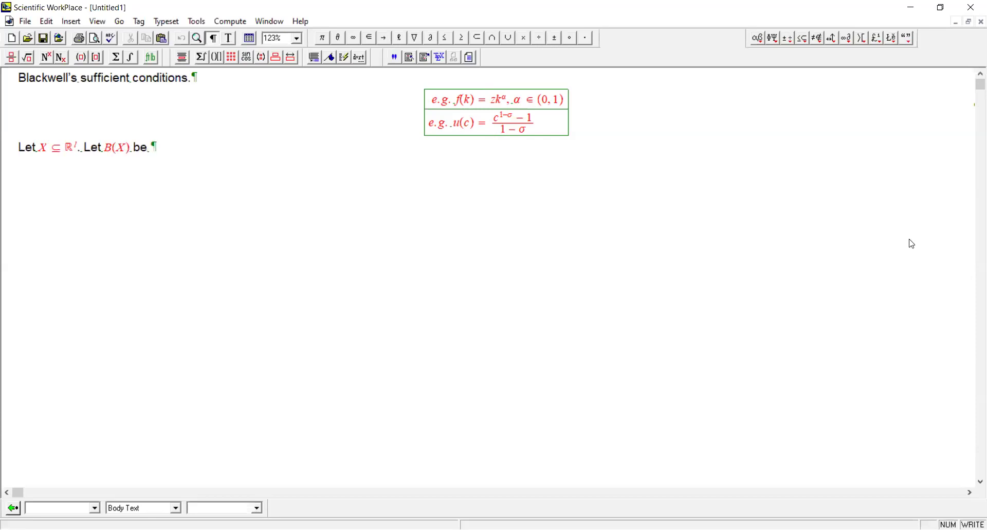
text( the space of )
text(bounded fun)
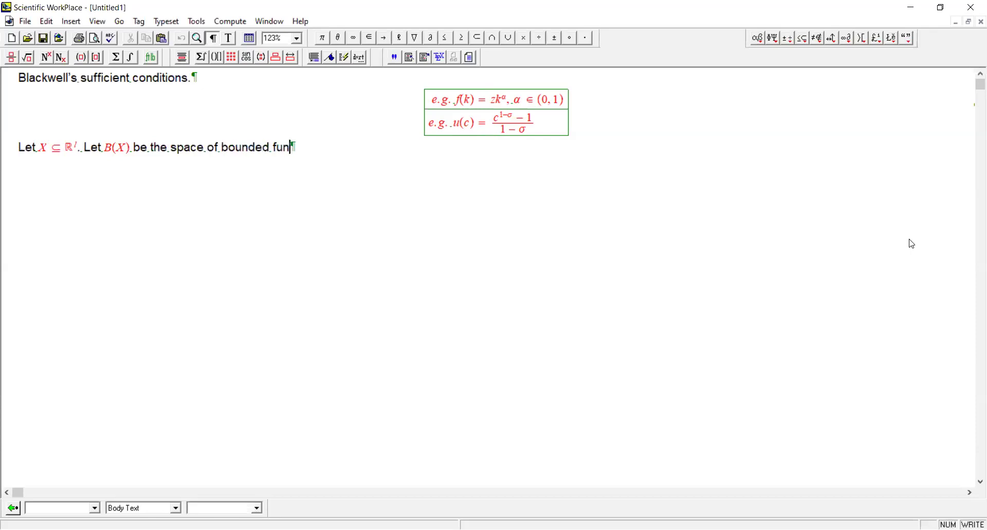
text(ctions)
key(ctrl+m)
text(f : X)
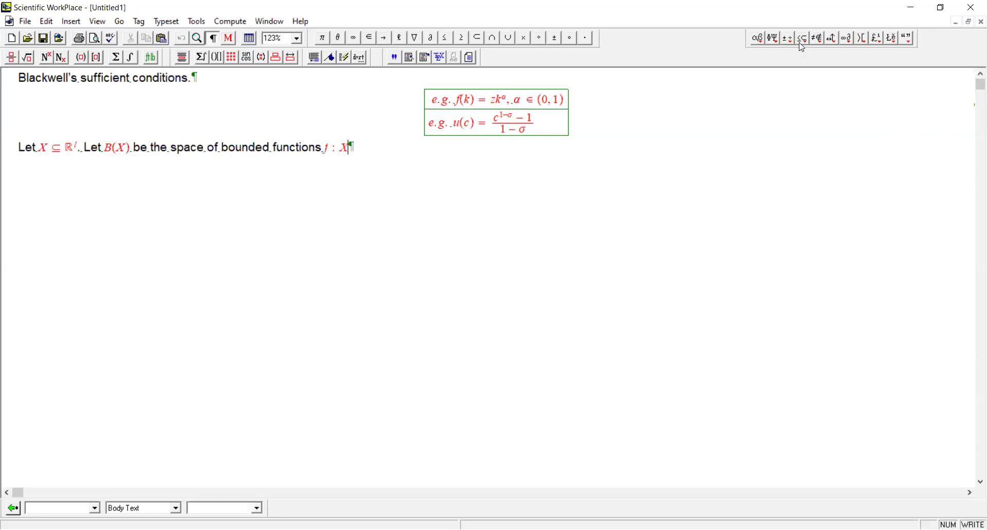
- Complete f : X → ℝ using a copied ℝ, then add ', with the sup norm.'
click(383, 36)
drag(69, 151, 72, 150)
key(ctrl+c)
click(403, 149)
key(ctrl+v)
text(.)
key(BackSpace)
text(,)
key(ctrl+t)
text(with the )
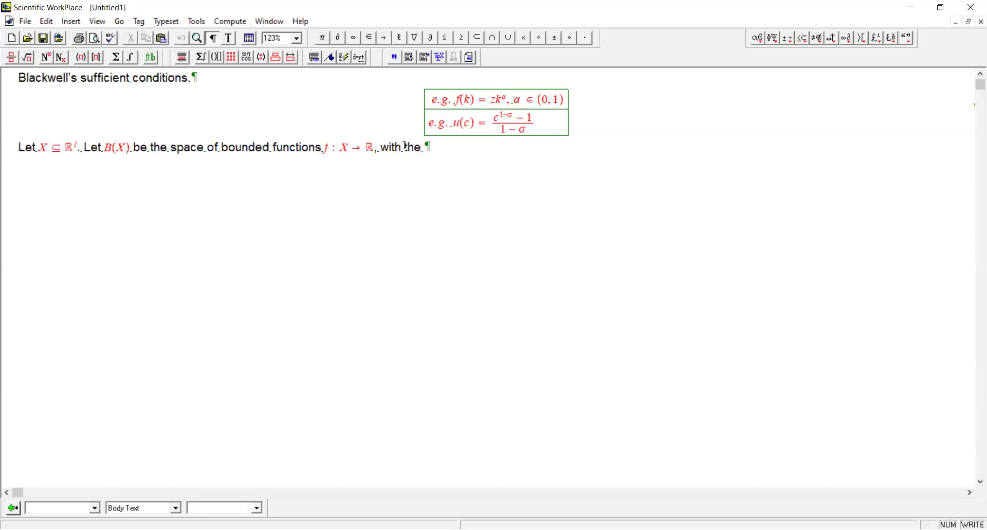
text(sup nor)
text(m.)
- On a new paragraph type 'Let T : B(X) →' in math
key(Return)
text(Let)
key(ctrl+m)
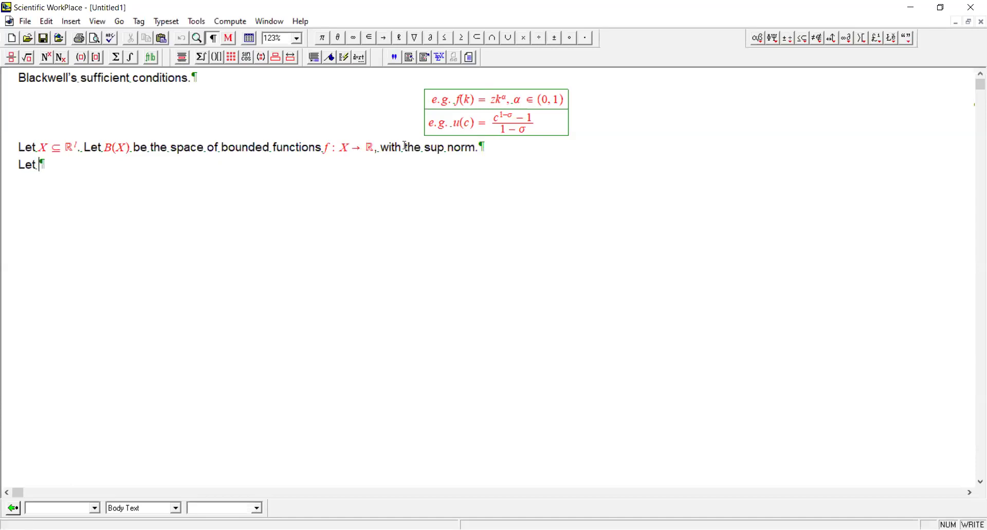
text(T )
text(: )
text(B(X))
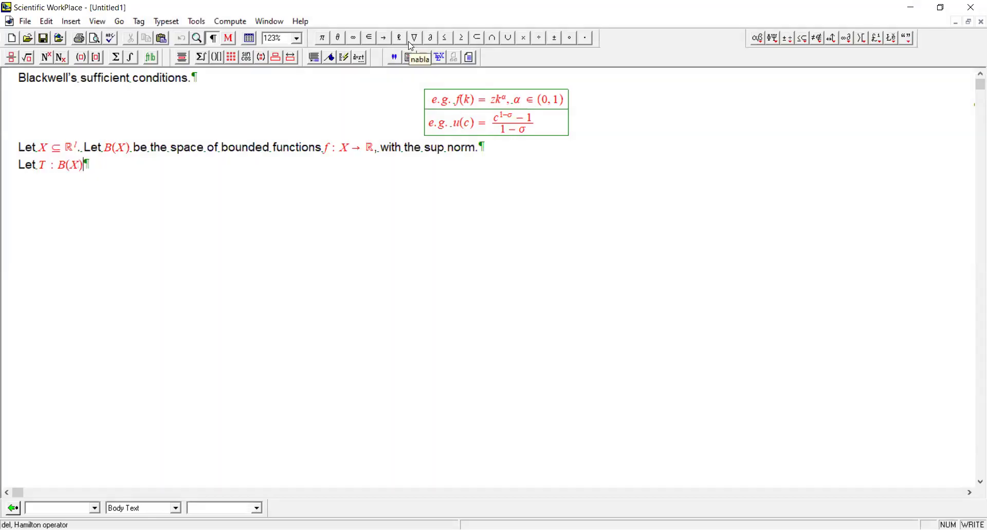
click(384, 38)
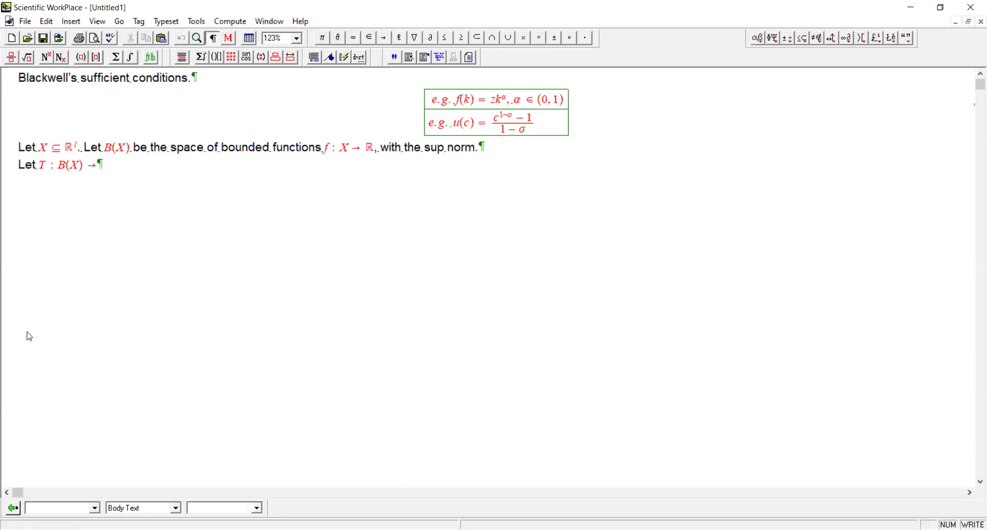
- Paste B(X) after the arrow and finish 'be an operator with the following properties:'
drag(59, 172, 73, 174)
key(ctrl+c)
click(101, 171)
key(ctrl+v)
text(.)
key(BackSpace)
key(ctrl+z)
text(be an )
text(operator)
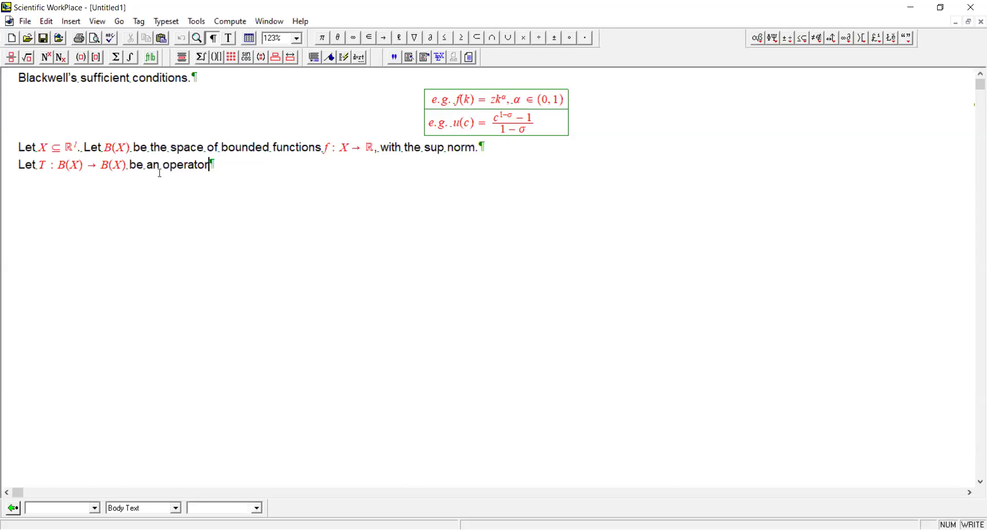
text( with the fo)
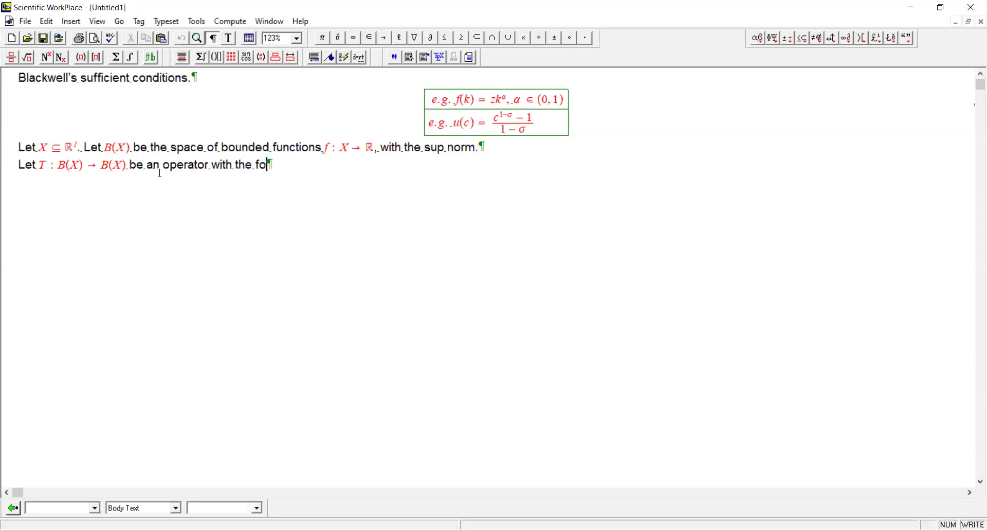
text(llowing properties:)
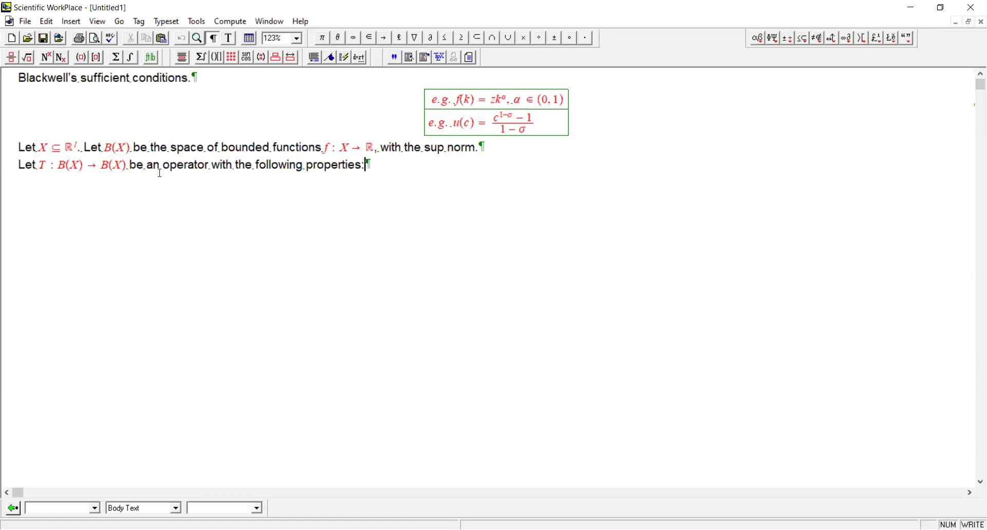
key(Return)
- Type 'MONOTONICITY: For any functions f and g in B(X), if' with math-mode symbols
text(MONOTONICI)
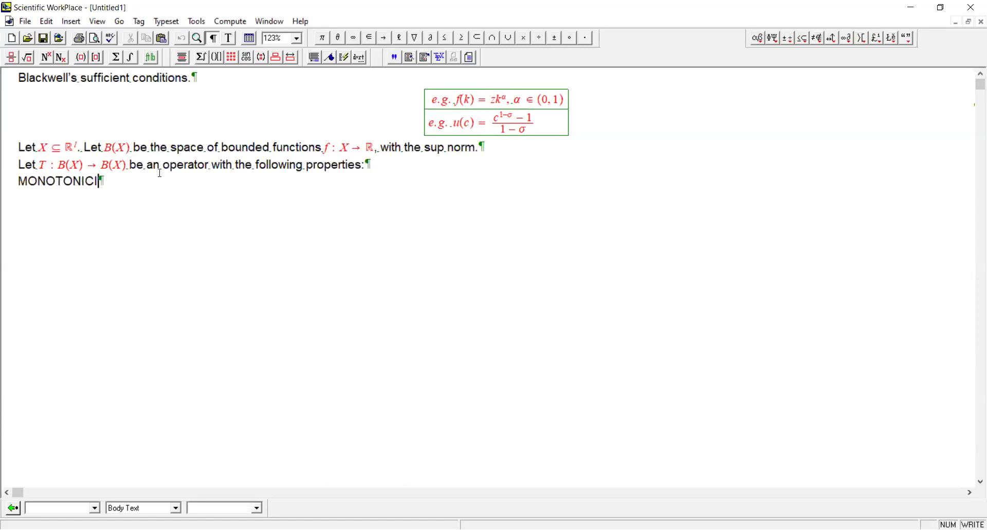
text(TY)
text(: F)
text(or any functions)
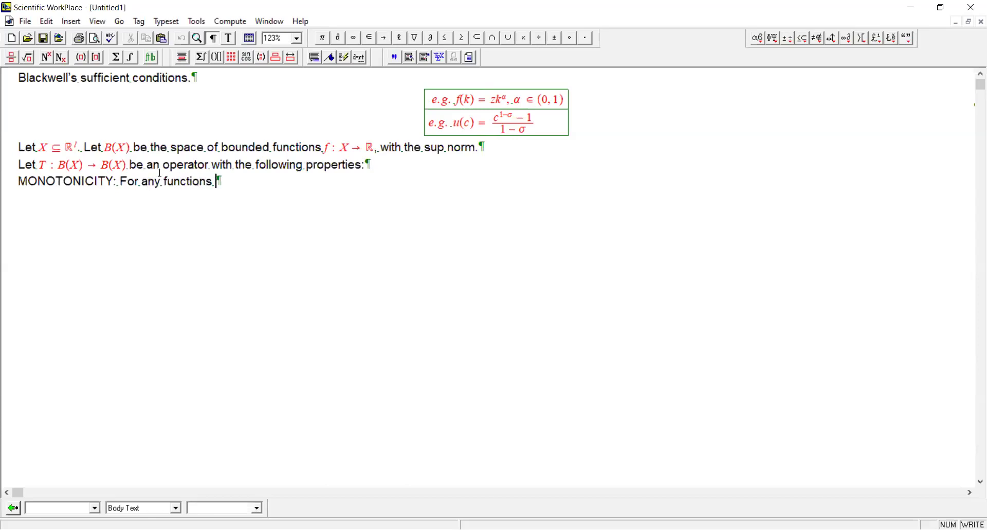
key(ctrl+m)
text(f)
key(ctrl+t)
text(and)
key(ctrl+m)
text(g)
key(ctrl+t)
text(in)
key(ctrl+m)
text(B)
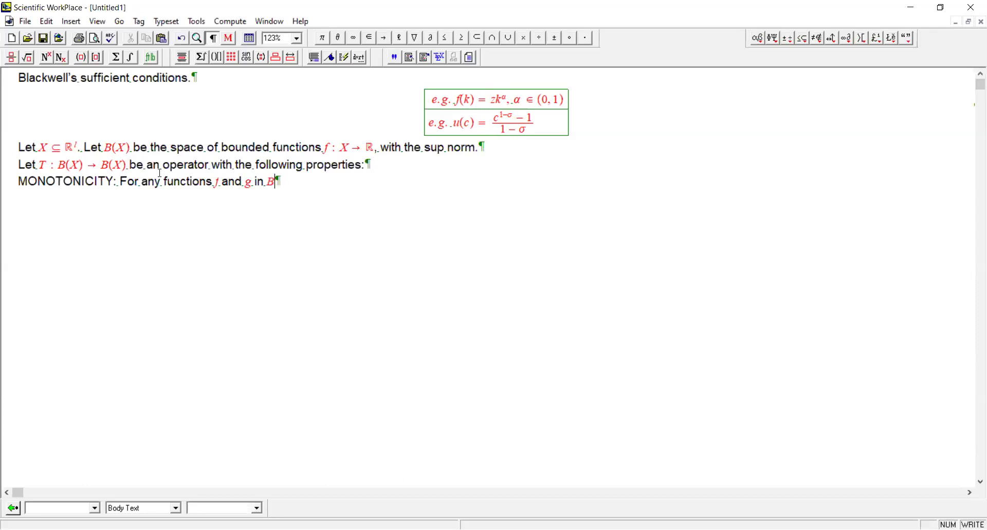
key(ctrl+9)
text(X)
key(ctrl+t)
text(, if)
- Add the hypothesis f(x) ≤ g(x) for all x ∈ X, then 'then'
key(ctrl+m)
text( f(x))
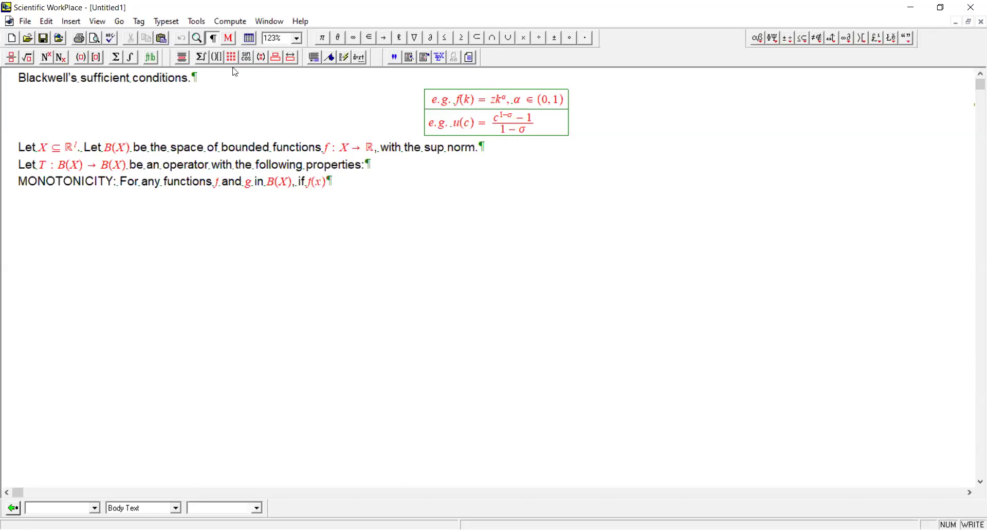
click(449, 40)
text(g(x))
key(ctrl+t)
text(.)
text(for all)
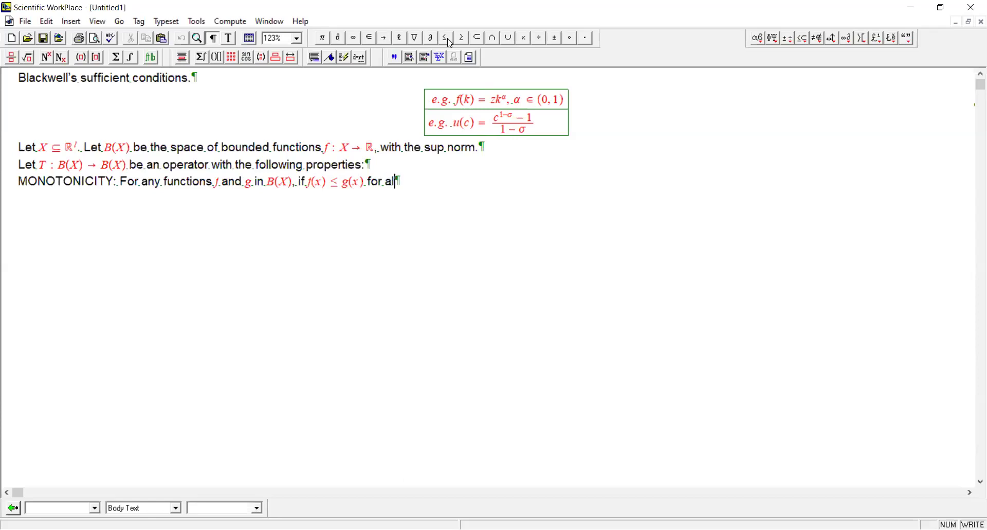
key(ctrl+m)
text(x )
text(∈ X)
key(ctrl+t)
text(, then)
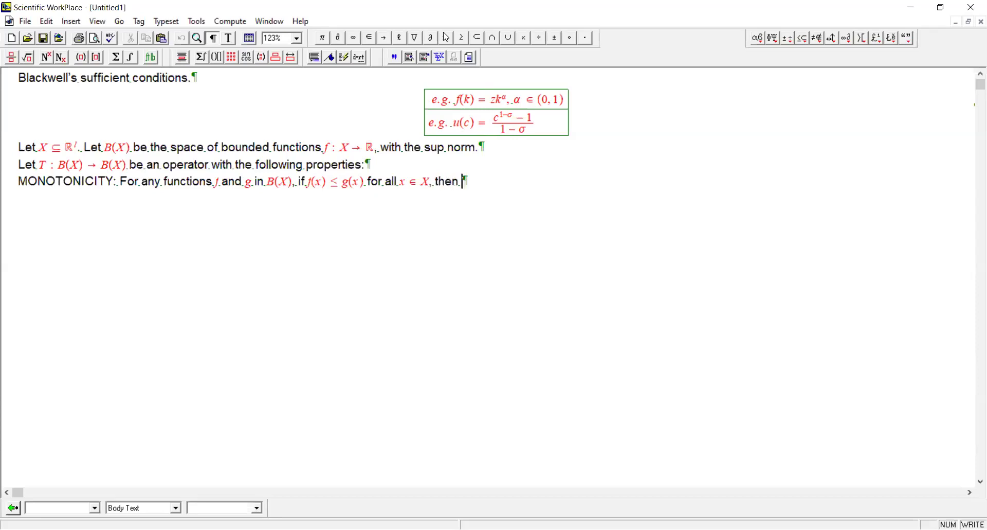
- State the conclusion Tf(x) ≤ Tg(x) for all x ∈ X and start a new line
key(ctrl+m)
text(Tf(x))
click(445, 40)
text(T)
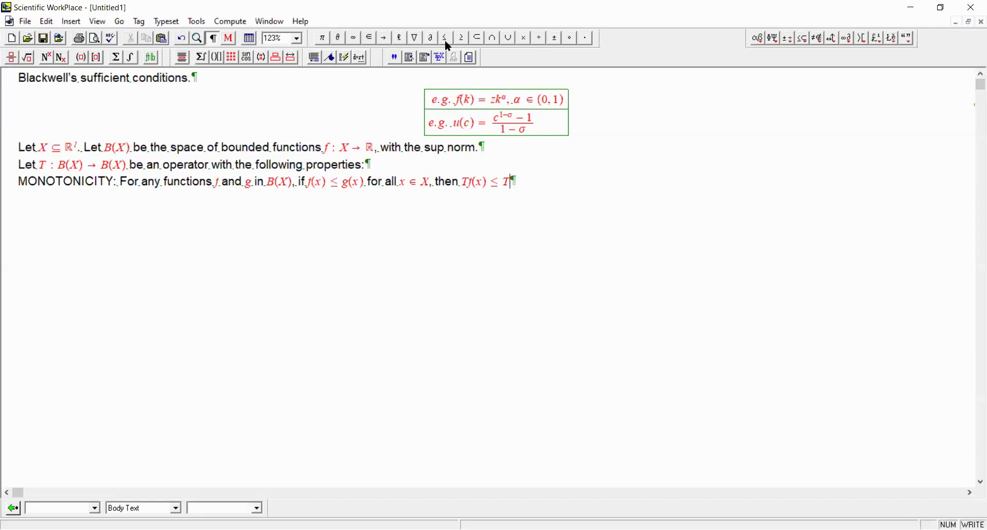
text(g(x))
key(ctrl+t)
text( for )
text(all)
key(ctrl+m)
text( x)
text(\in X)
text(.)
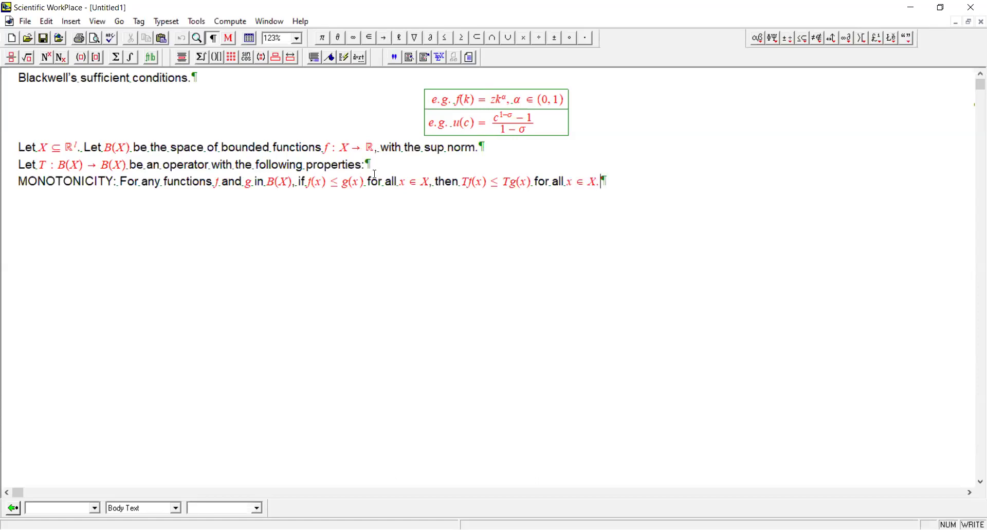
key(Return)
- Type 'DISCOUNTING: There is some β ∈ (0,1) such that' and insert a display below
text(DISCOUNTING: )
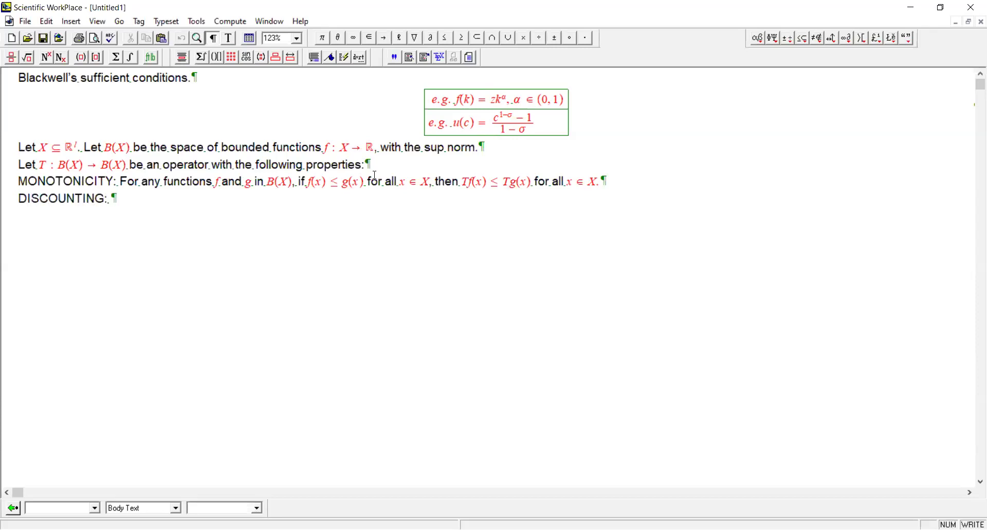
text(There)
text(is some)
key(ctrl+m)
text(β)
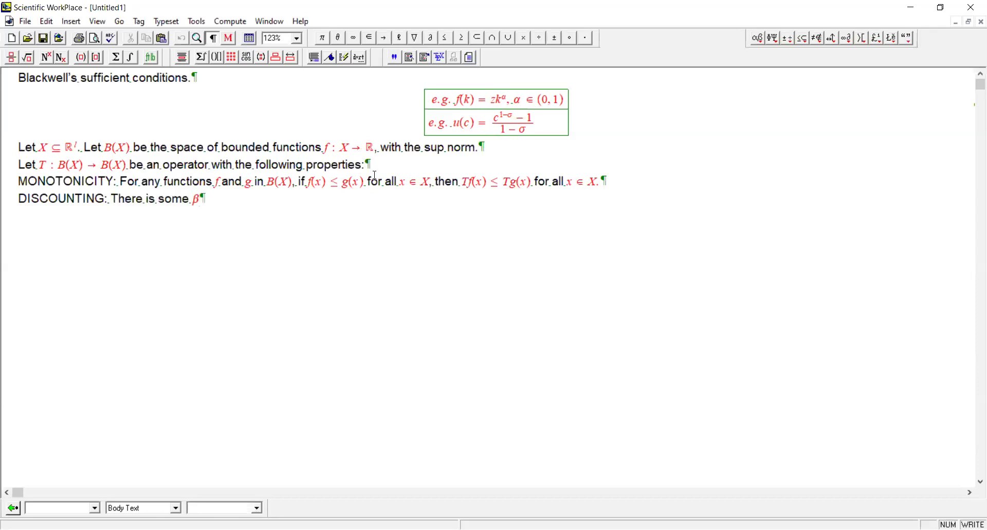
click(370, 39)
text((0,1))
key(ctrl+t)
text(such that)
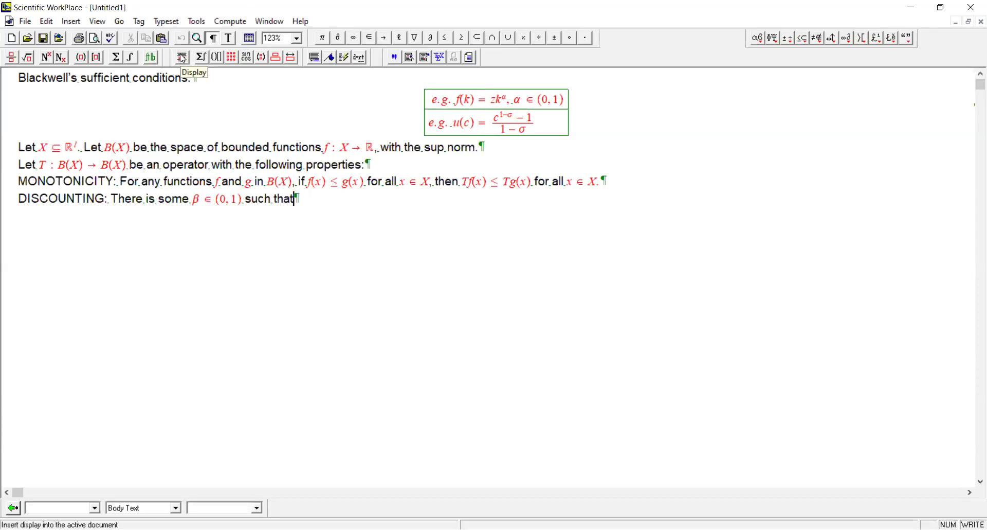
click(183, 58)
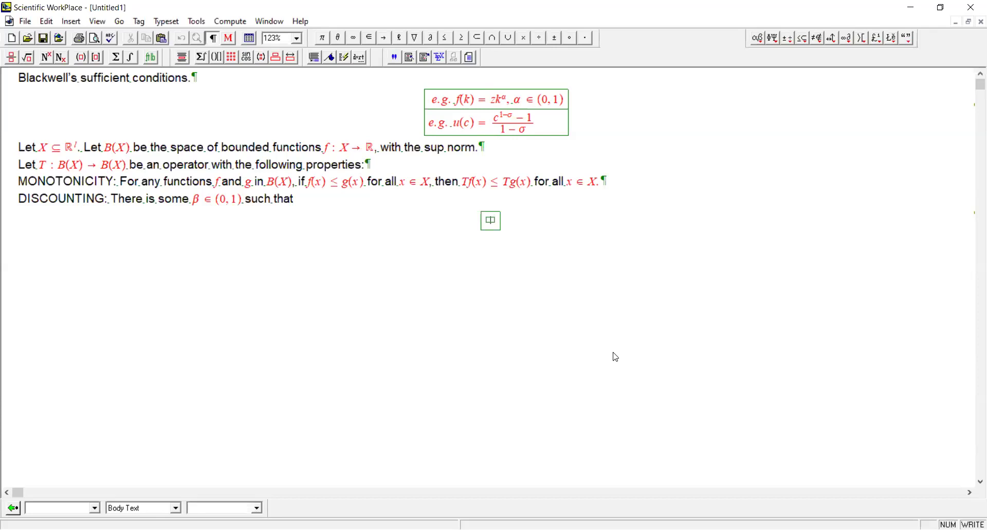
- In the display, enter T(f + a)(x) ≤ Tf(x) + βa
text(T(f))
text(+a)
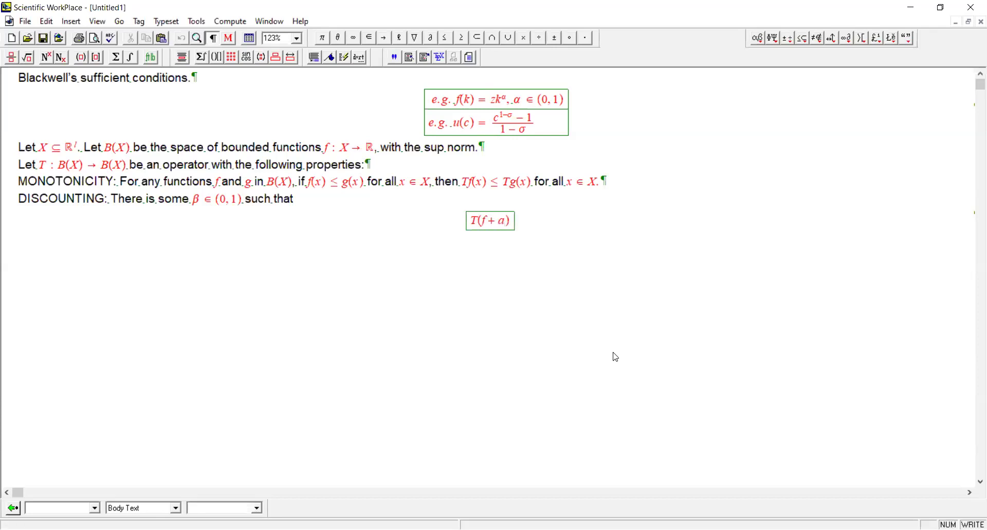
key(Right)
text((x)
click(445, 37)
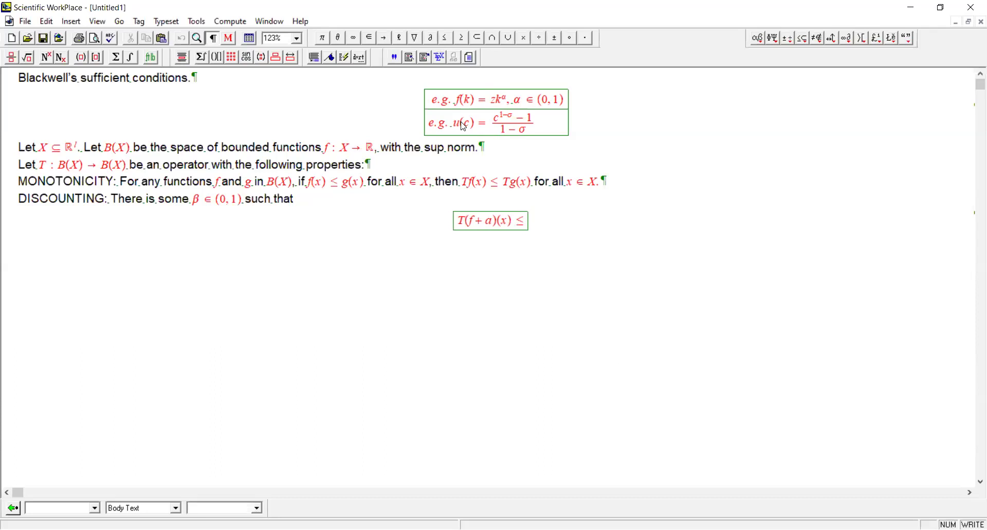
text( T)
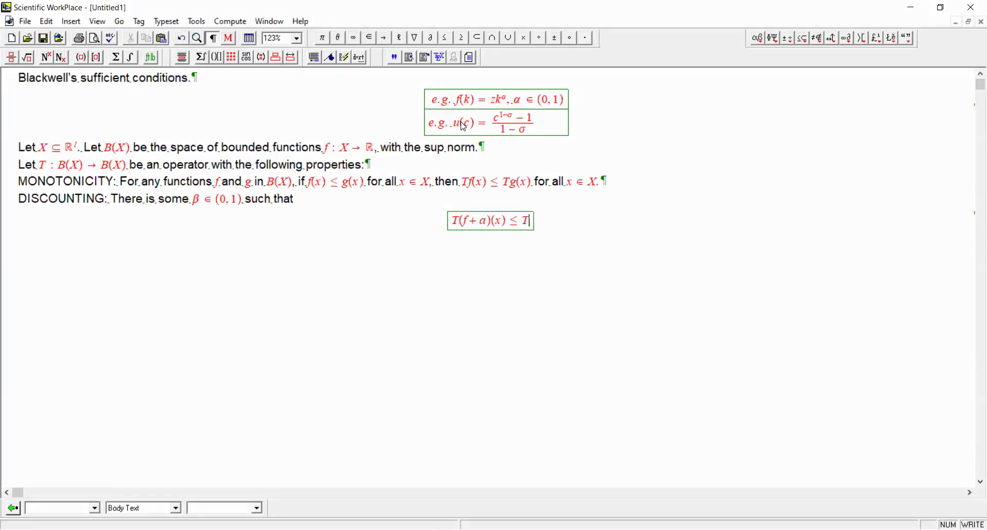
text(f(x) )
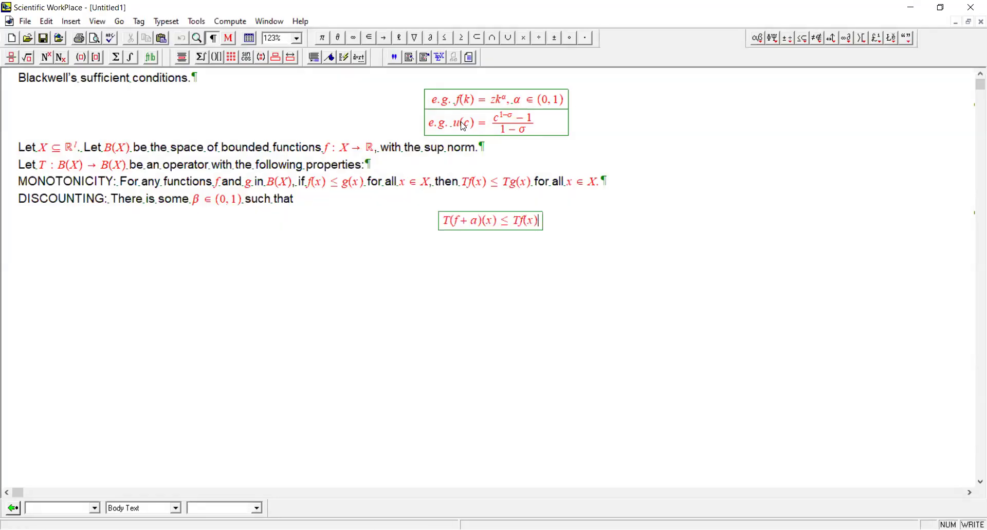
text(+)
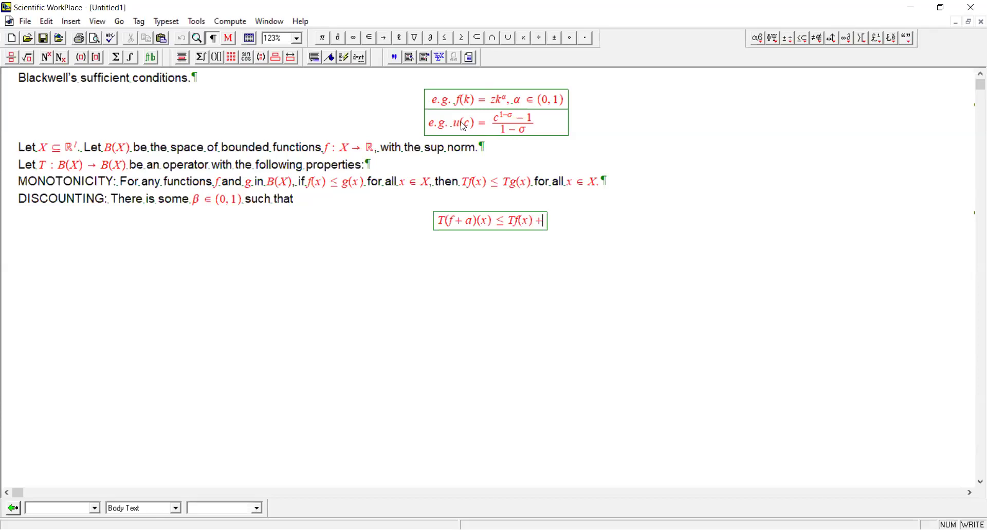
key(ctrl+g)
text(b)
text(a)
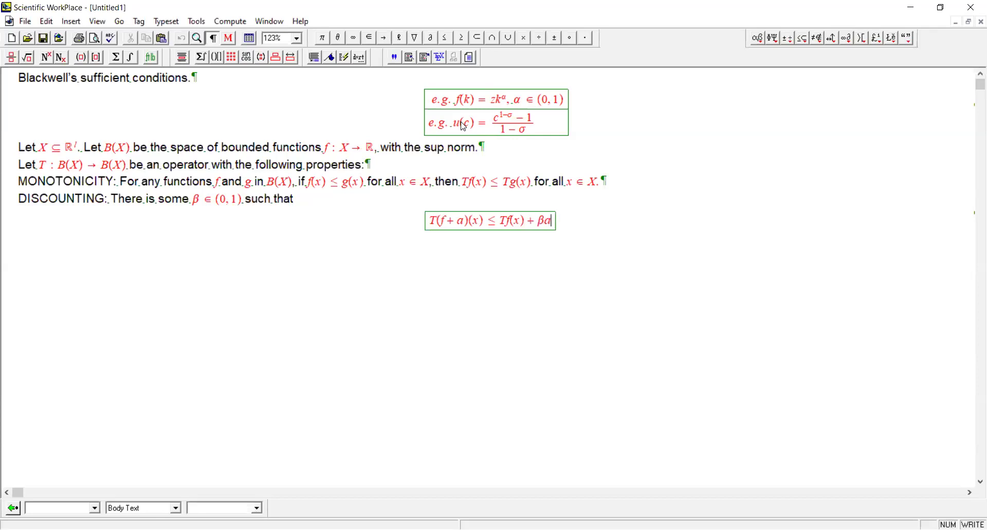
- Append 'for all f, x, and for all a ≥ 0.' mixing text and math
key(ctrl+t)
text(.)
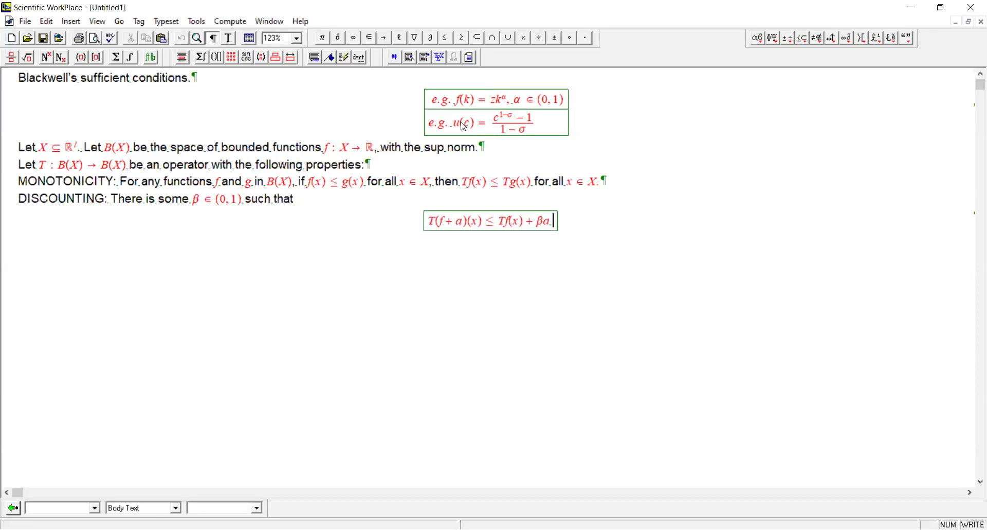
text( for all)
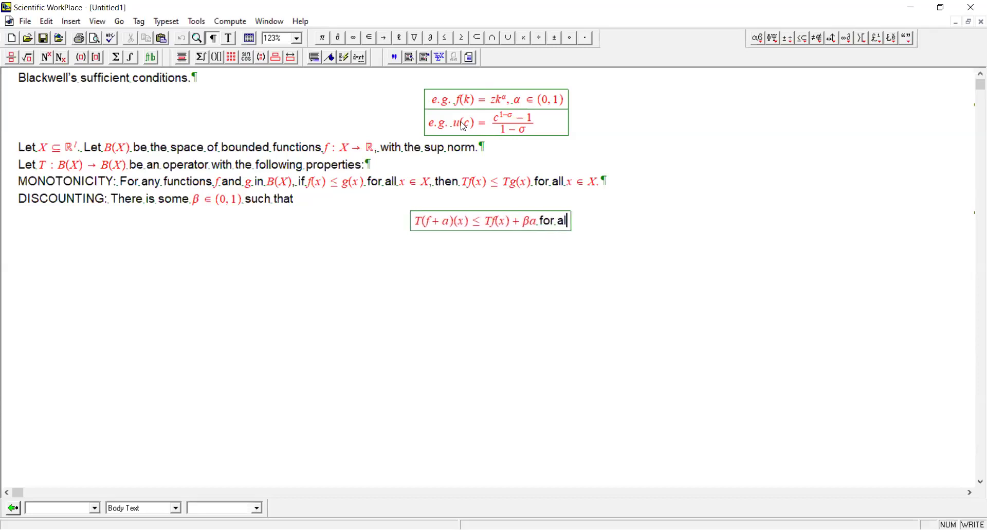
key(ctrl+m)
text( f)
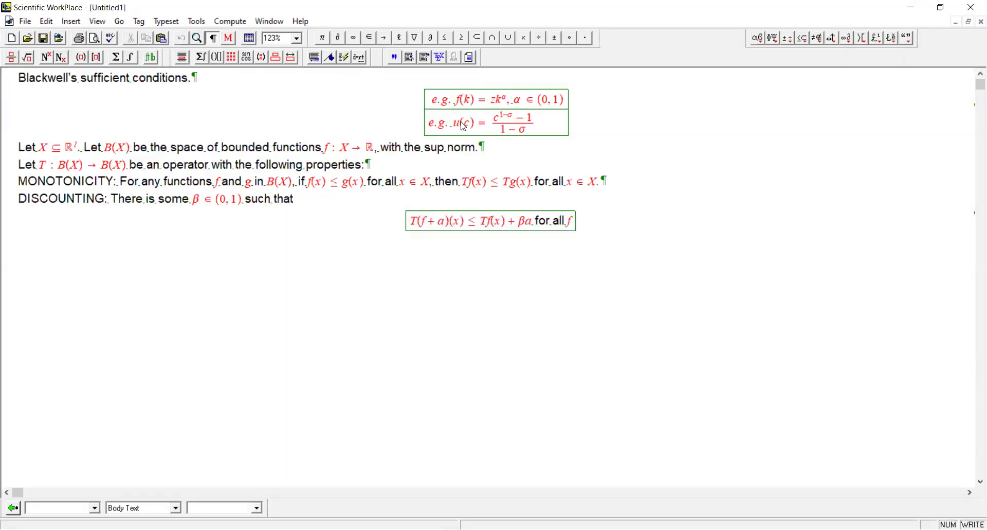
text(, )
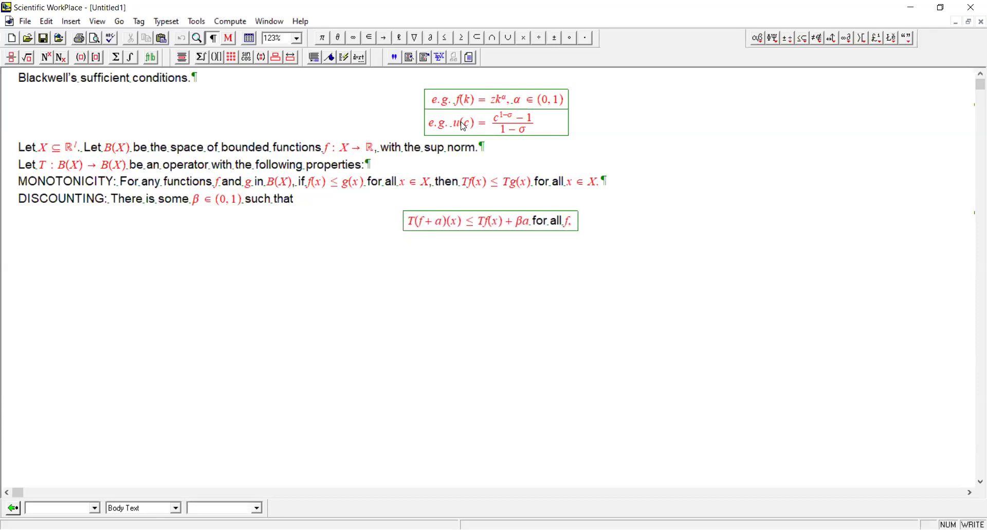
text(x)
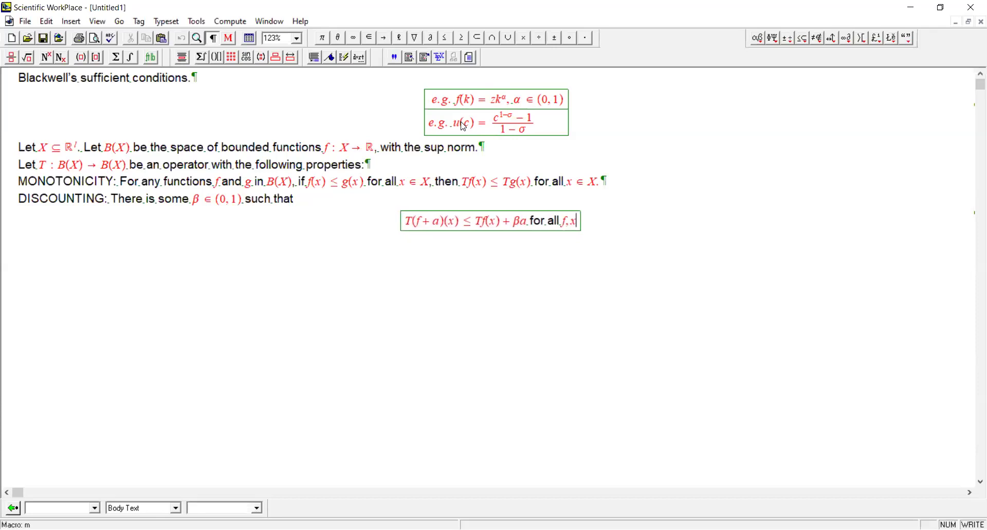
text(,)
key(ctrl+t)
text( and )
text(for all)
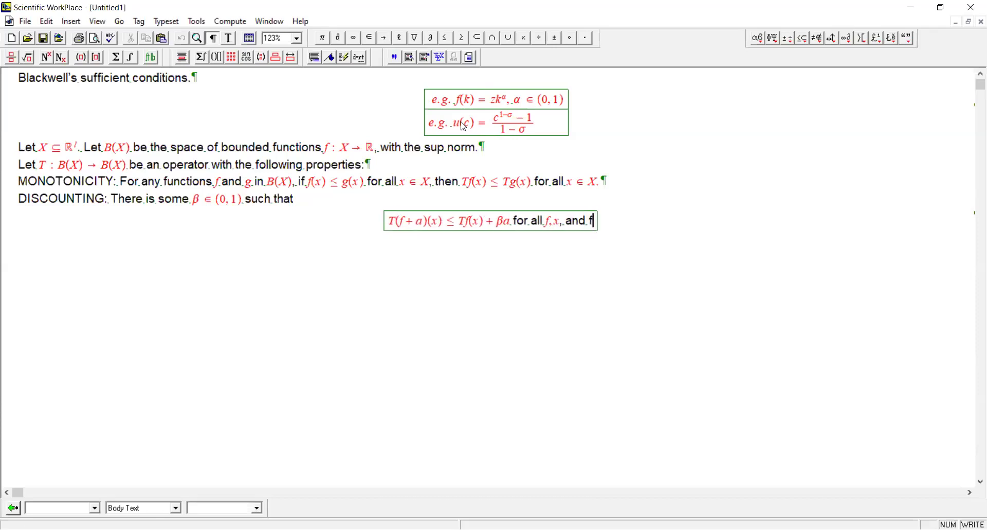
key(ctrl+m)
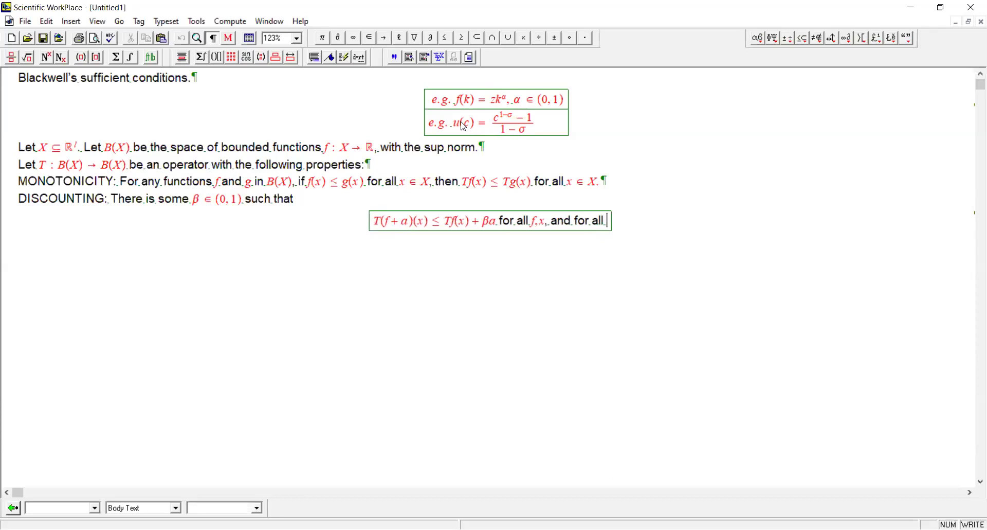
text(a)
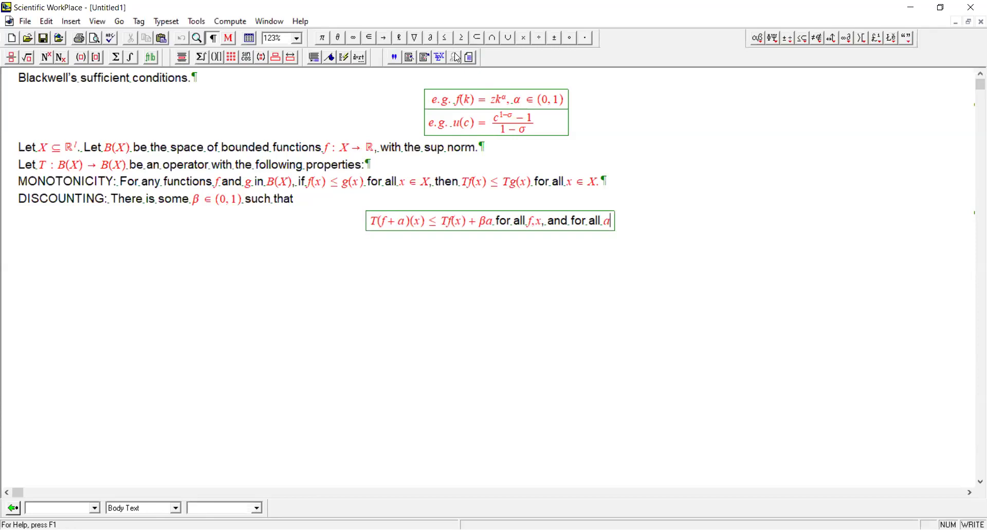
key(ctrl+t)
key(ctrl+m)
text(>=0)
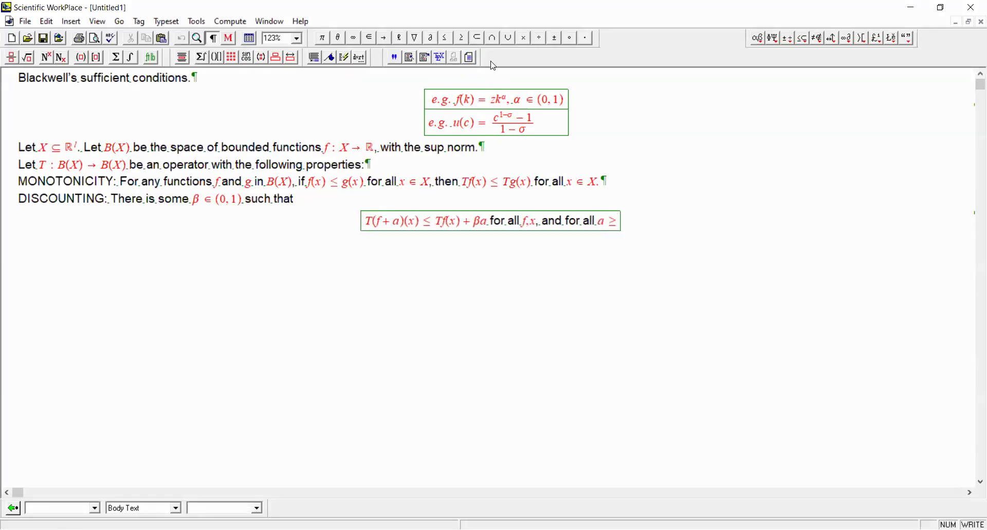
text(.)
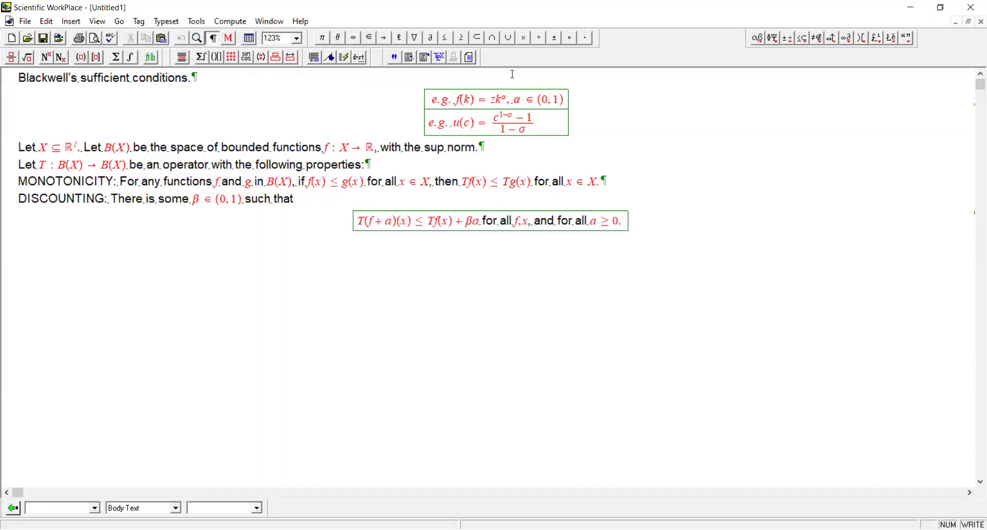
- Begin a new paragraph below the display with 'Then,'
key(ctrl+t)
key(Return)
text(Then,)
- Write 'T is a contraction mapping with modulus β.', with T and β as math
key(ctrl+m)
text(T)
key(ctrl+t)
text(is)
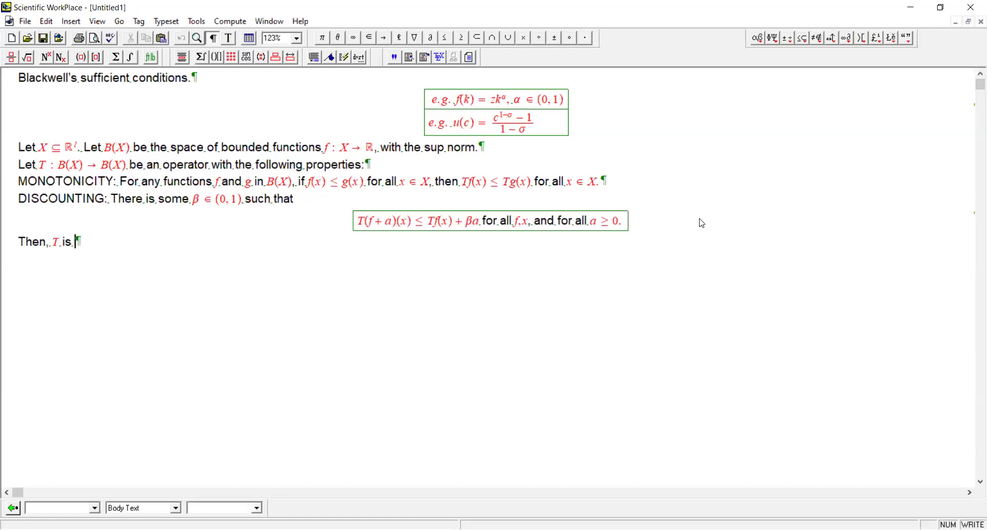
text( a contraction mapping)
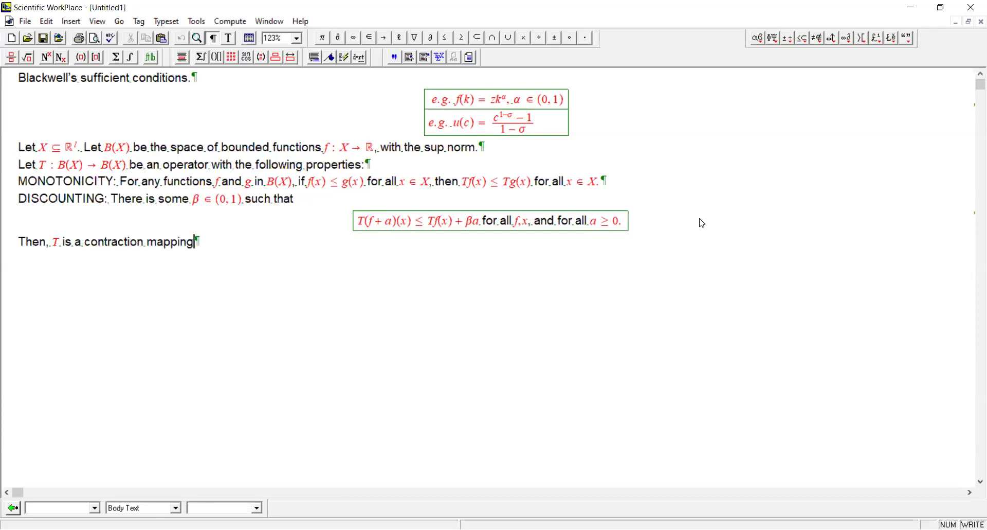
text( with m)
text(odulus)
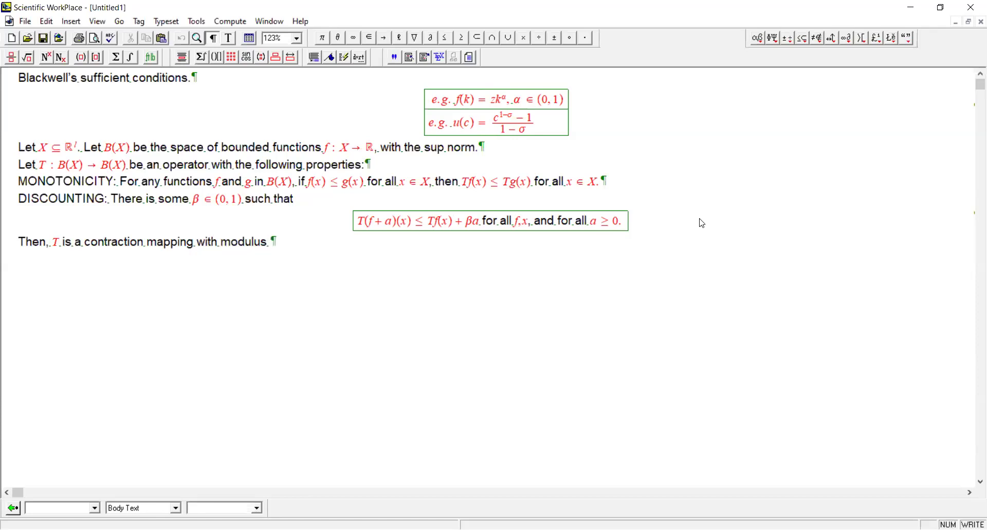
key(ctrl+m)
key(ctrl+g)
key(b)
key(ctrl+t)
text(.)
drag(462, 184, 527, 185)
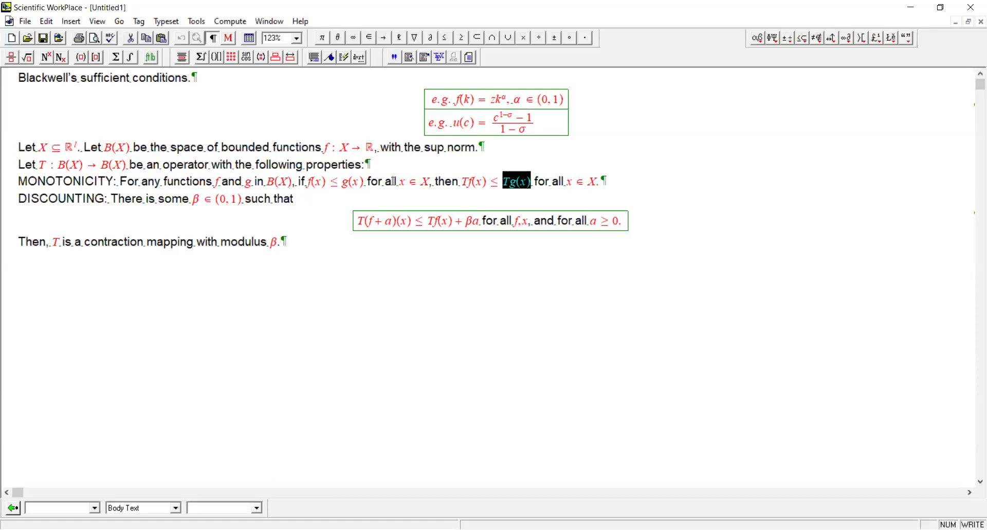
drag(462, 182, 486, 183)
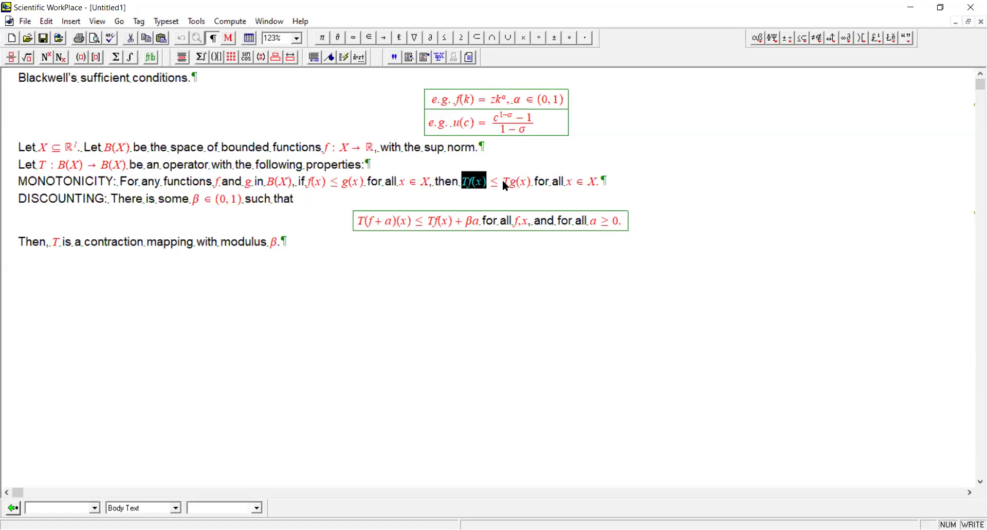
click(413, 227)
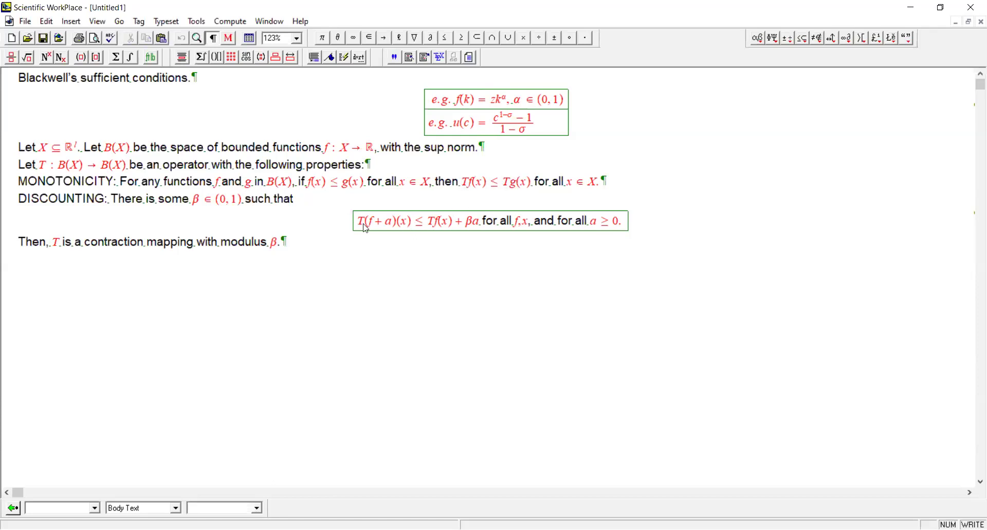
click(470, 227)
double_click(471, 227)
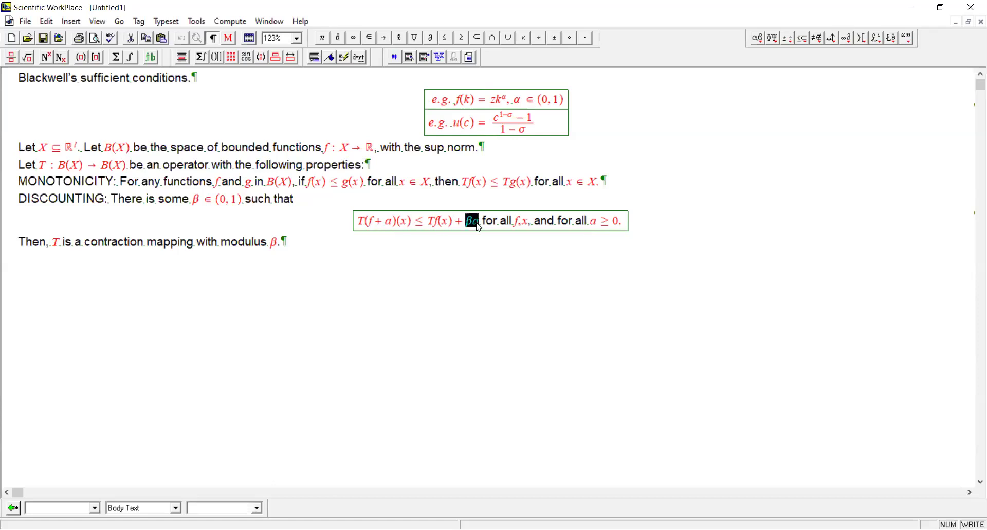
click(496, 244)
double_click(369, 221)
click(369, 220)
click(309, 262)
- Write the paragraph 'f(x) ≤ g(x) can be rewritten as f ≤ g.' with both inequalities in math
key(Return)
key(ctrl+m)
text(f)
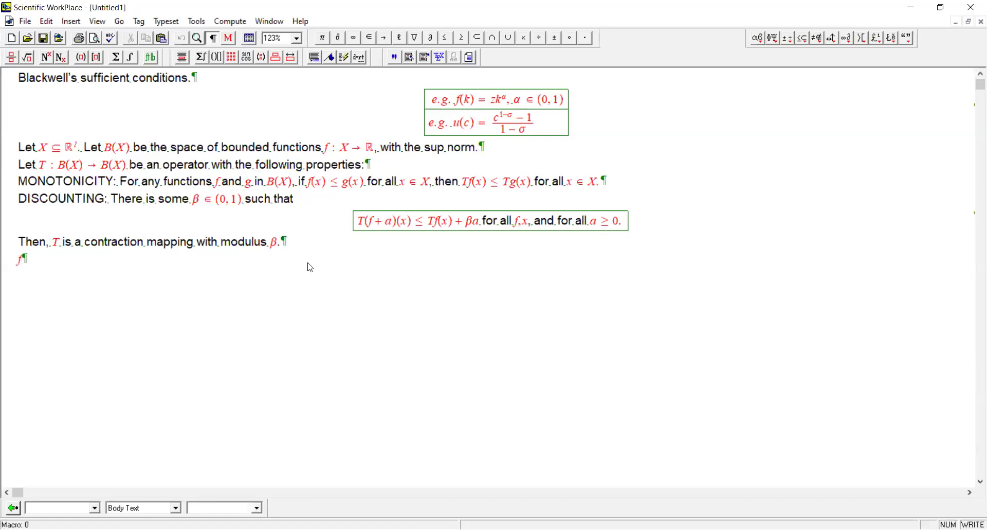
text((x)
click(447, 39)
text(g(x)
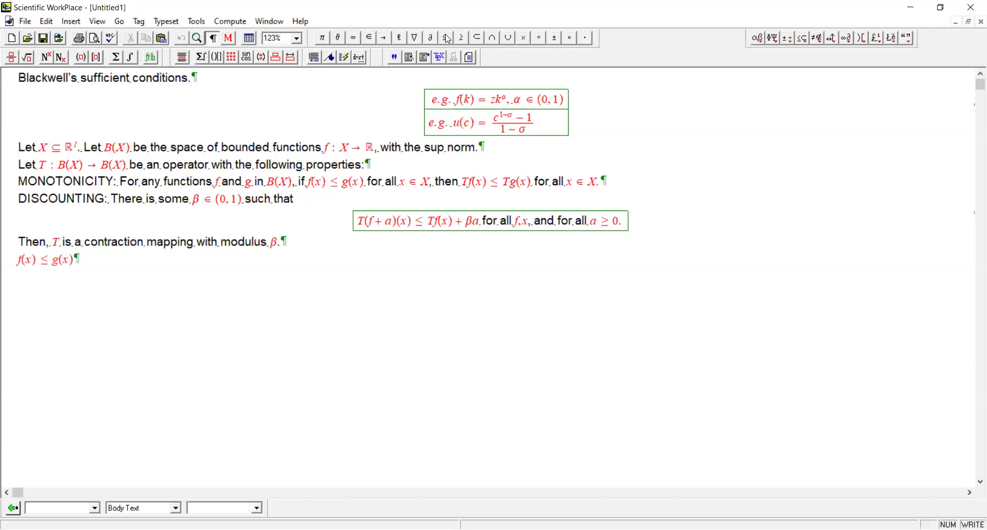
key(ctrl+t)
text(.)
text( can be re)
text(written.)
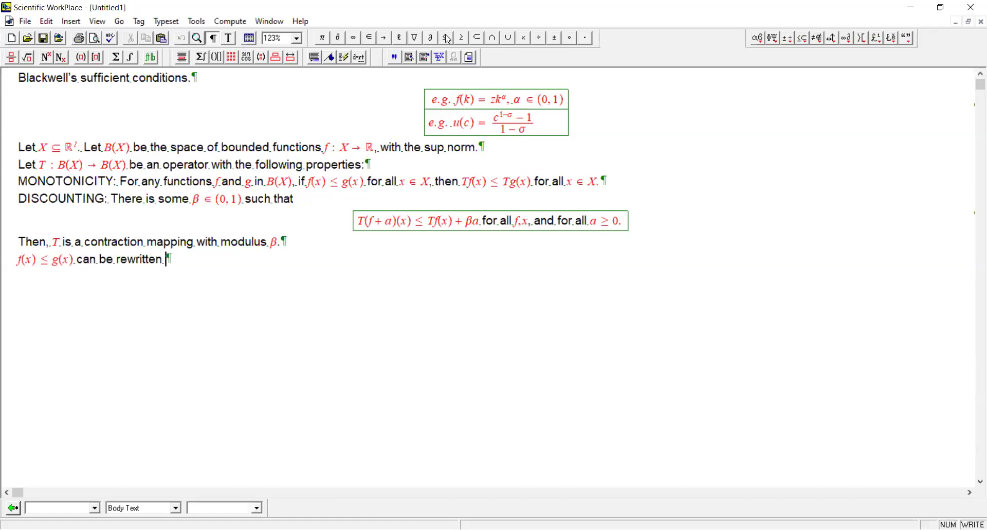
text( as)
key(ctrl+m)
text(f)
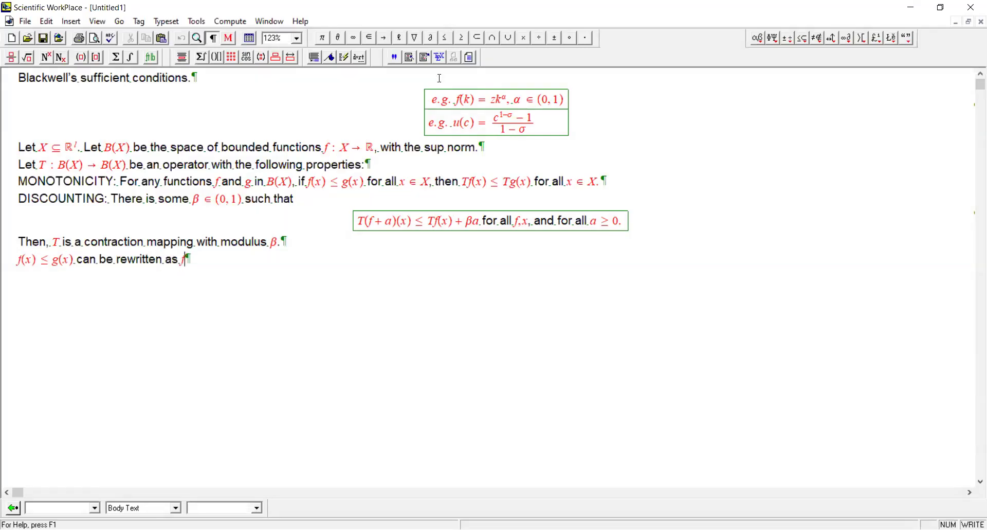
click(443, 39)
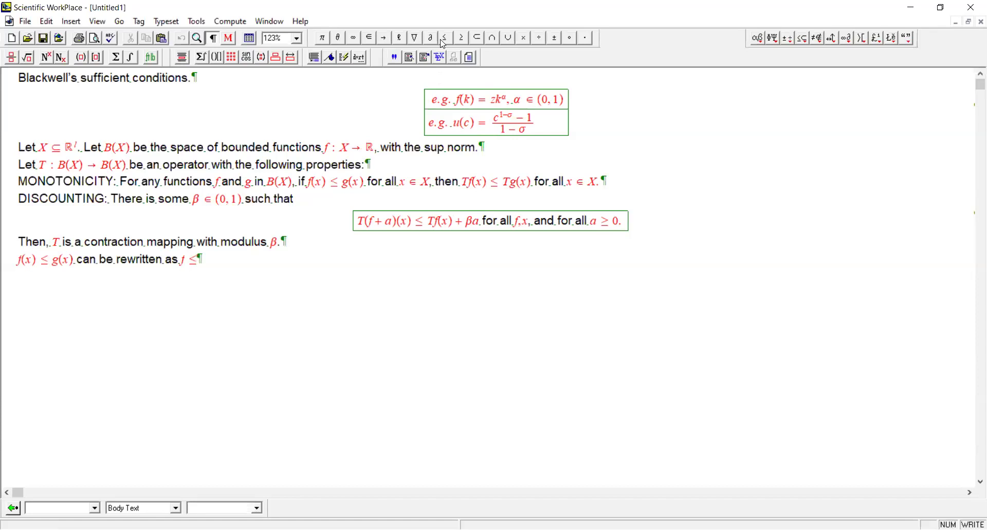
text( g.)
key(Return)
- Start a centred display containing f(x) ≤ g(x) + ‖f − g‖
click(182, 60)
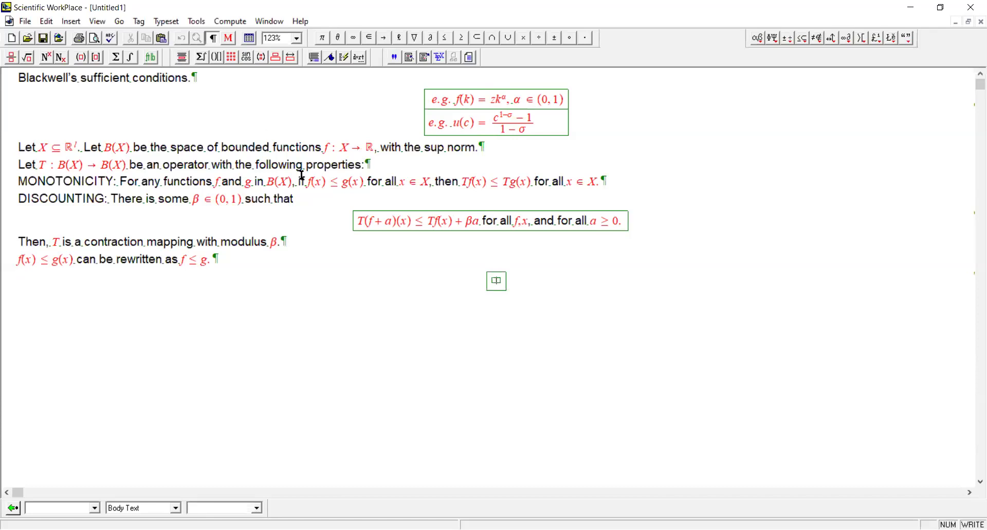
text(f)
text((x)
click(445, 36)
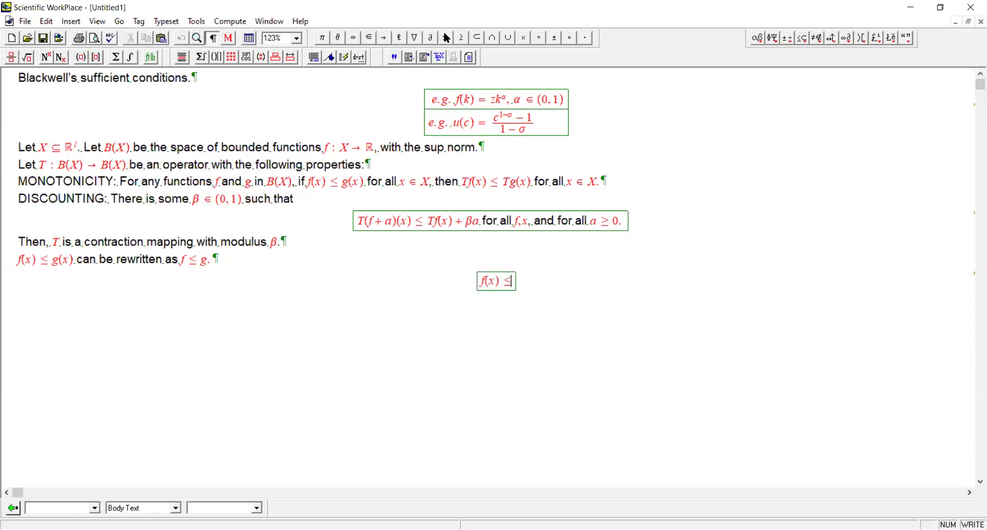
text( g)
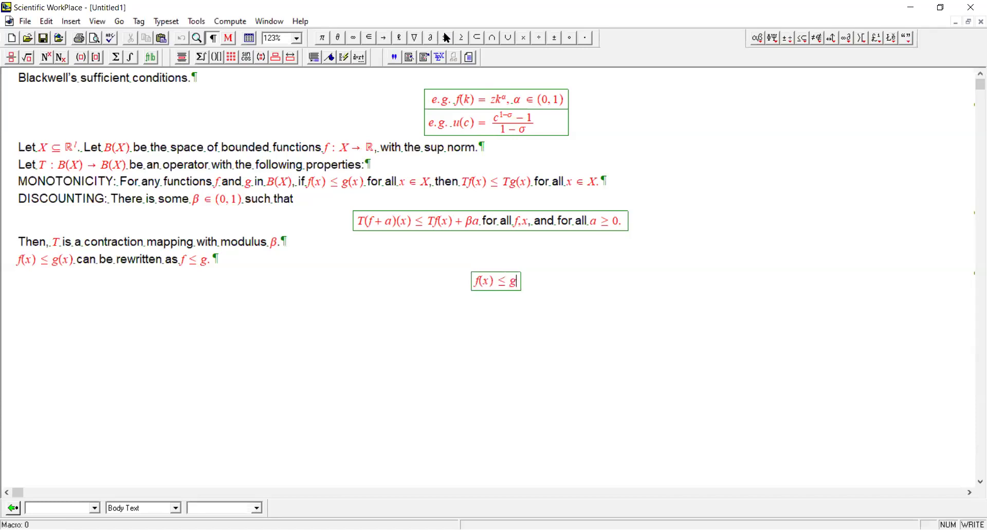
text(()
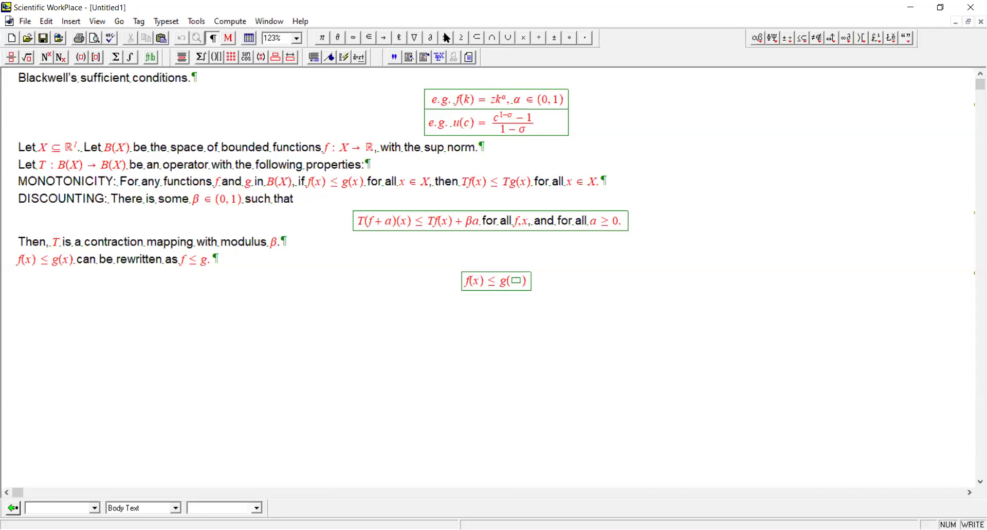
text(x)
text(+)
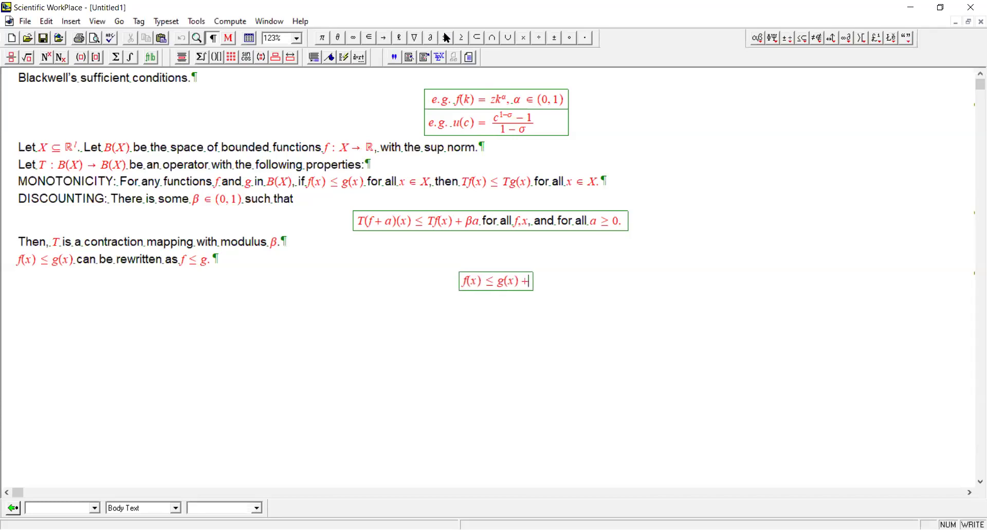
text(||)
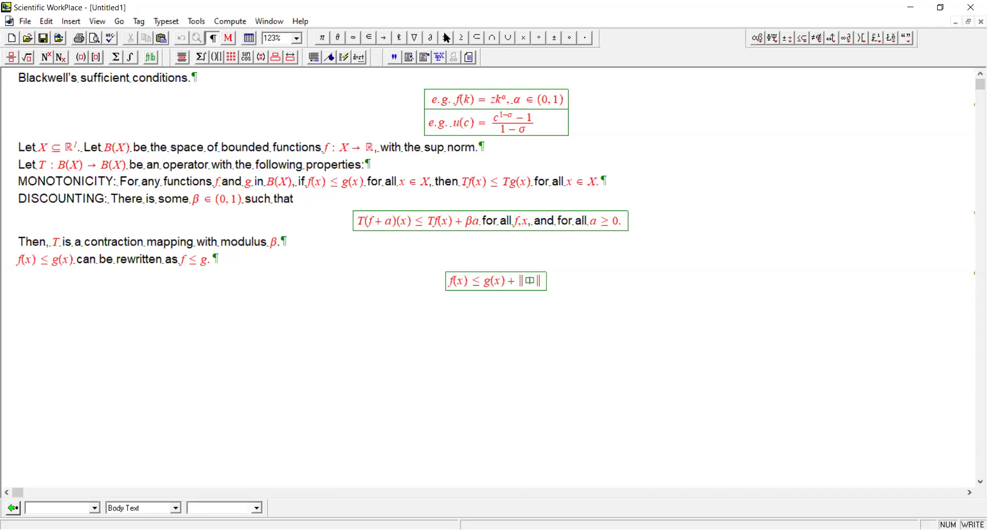
text(f-g)
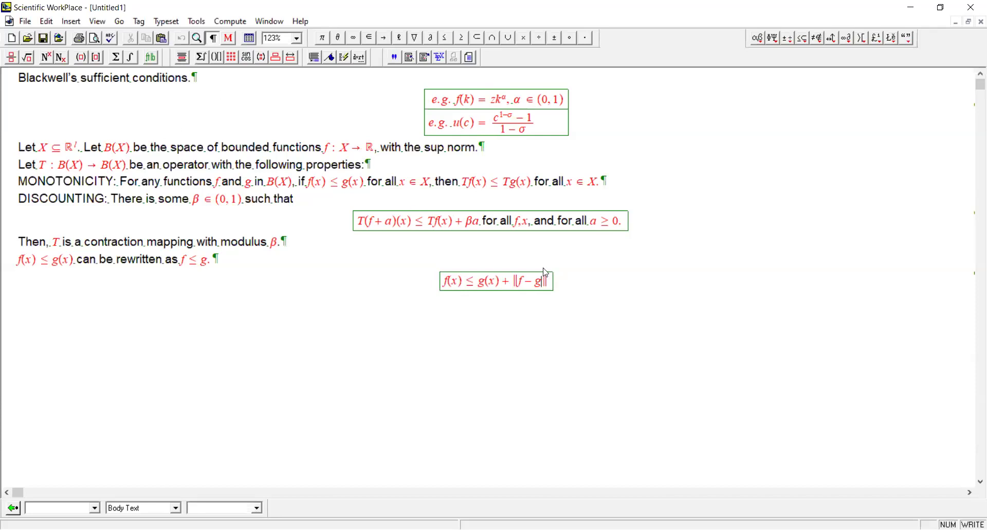
- Add a 'So' line below the f(x) ≤ g(x) + ‖f − g‖ display
click(531, 307)
click(515, 288)
double_click(516, 290)
click(520, 293)
click(570, 291)
key(Return)
text(So)
- Start a display Tf(x) ≤ T(g(x) + ‖f − g‖), copying the argument from the display above
click(182, 57)
text(Tf)
text((x))
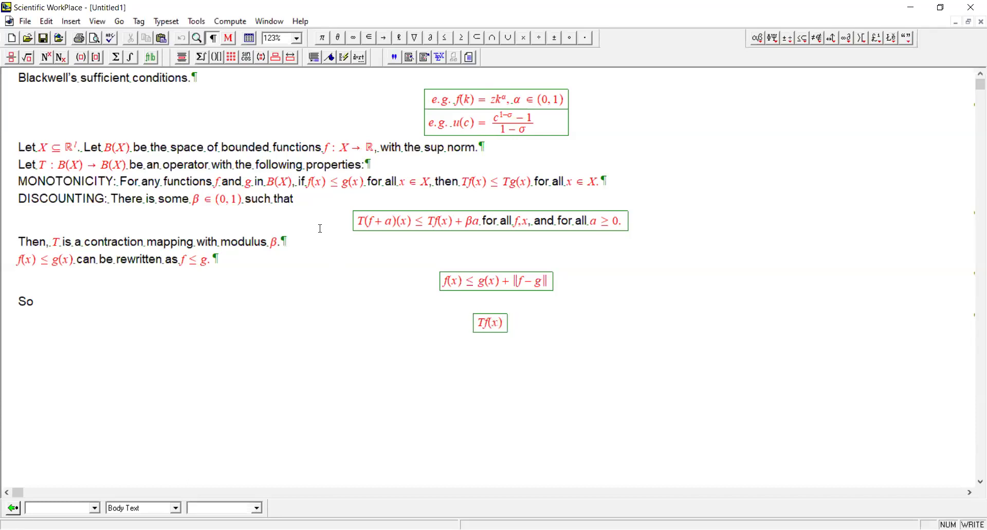
click(443, 42)
text(T)
key(ctrl+9)
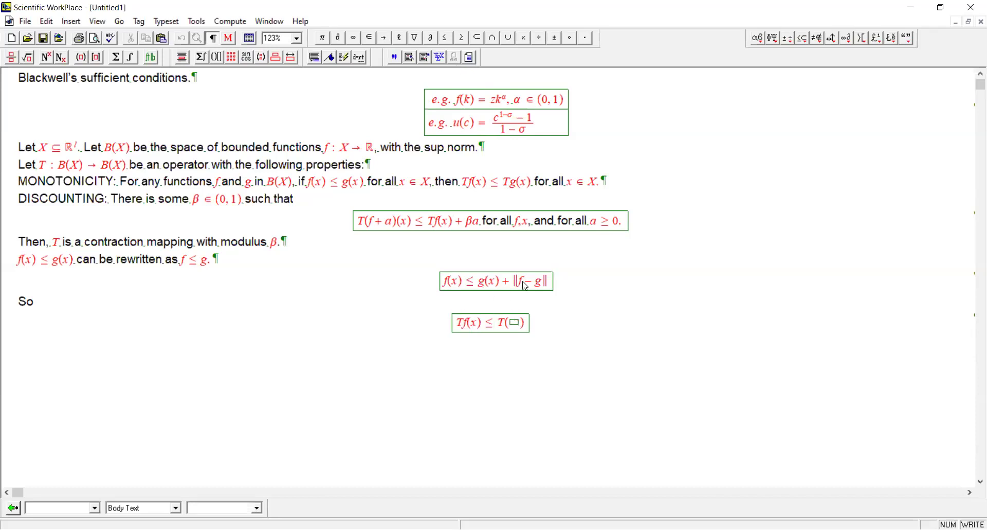
drag(478, 286, 549, 281)
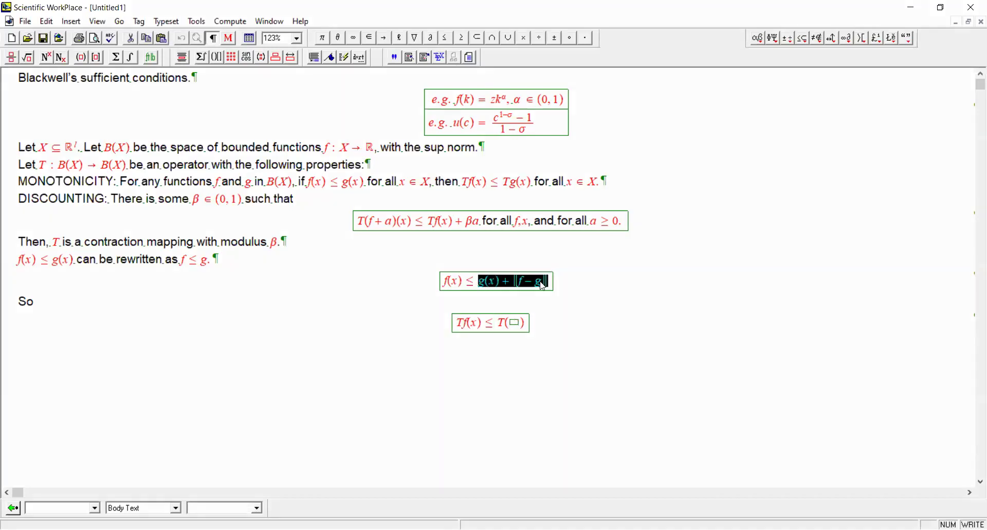
key(ctrl+c)
click(513, 325)
key(ctrl+v)
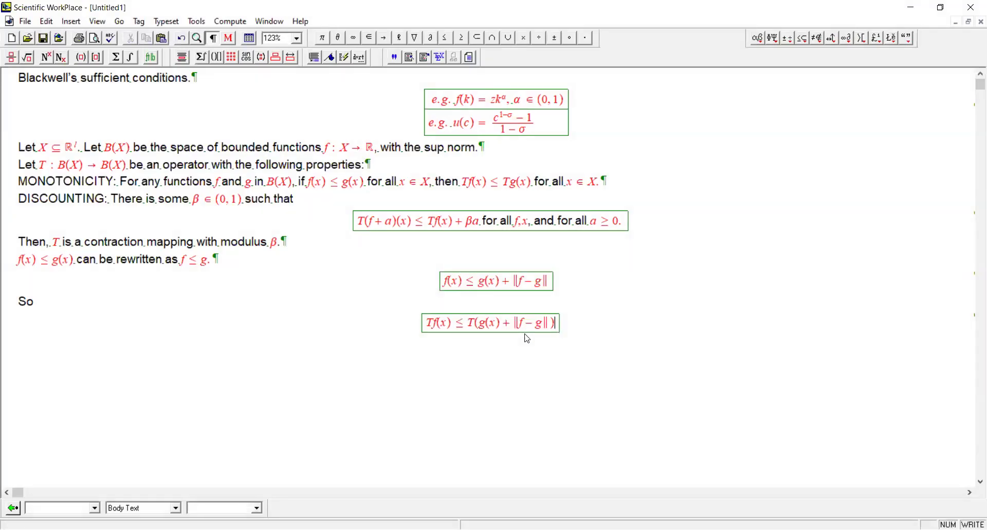
- Append another ≤ sign after T(g(x) + ‖f − g‖)
double_click(519, 324)
click(554, 323)
double_click(460, 330)
click(557, 329)
key(ctrl+v)
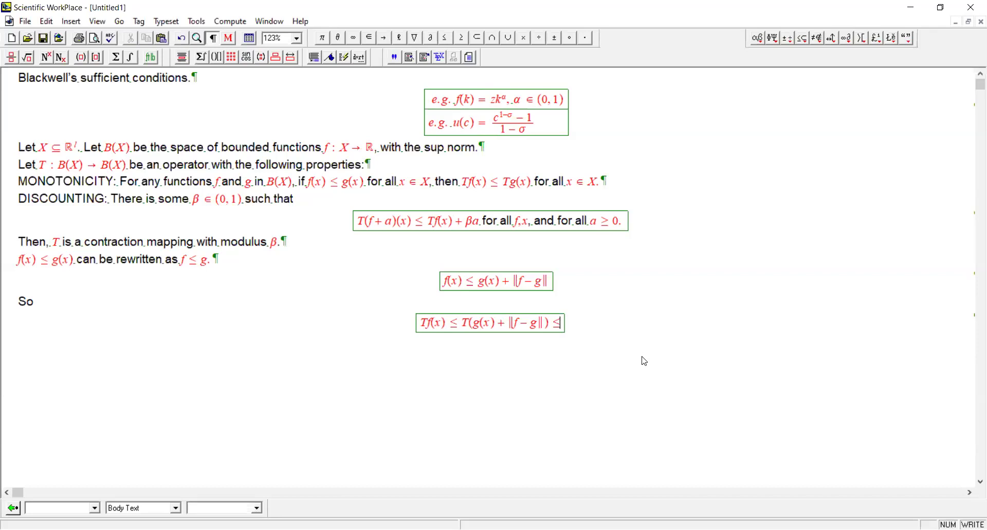
- Extend the chain with Tg(x) + β‖f − g‖, reusing the copied norm
text(Tg(x) )
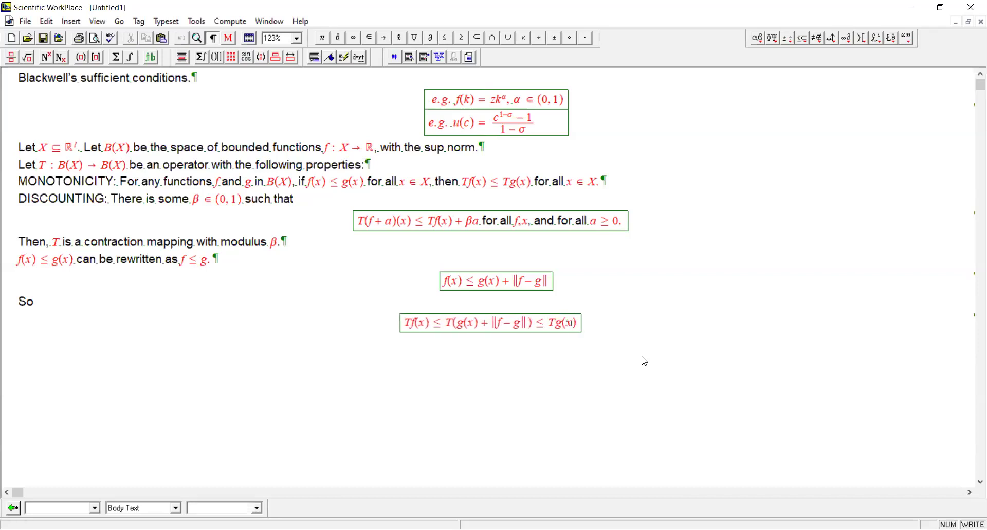
text(+)
key(ctrl+g)
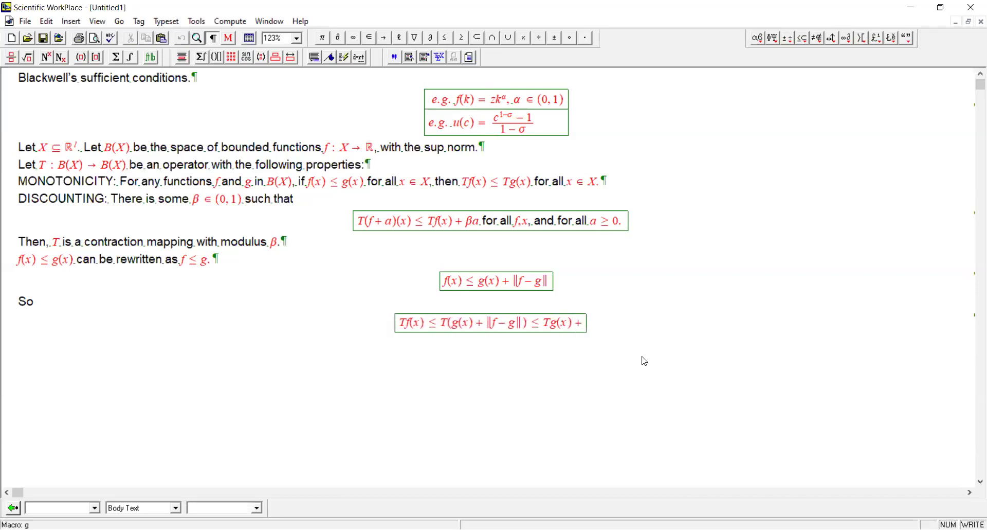
key(b)
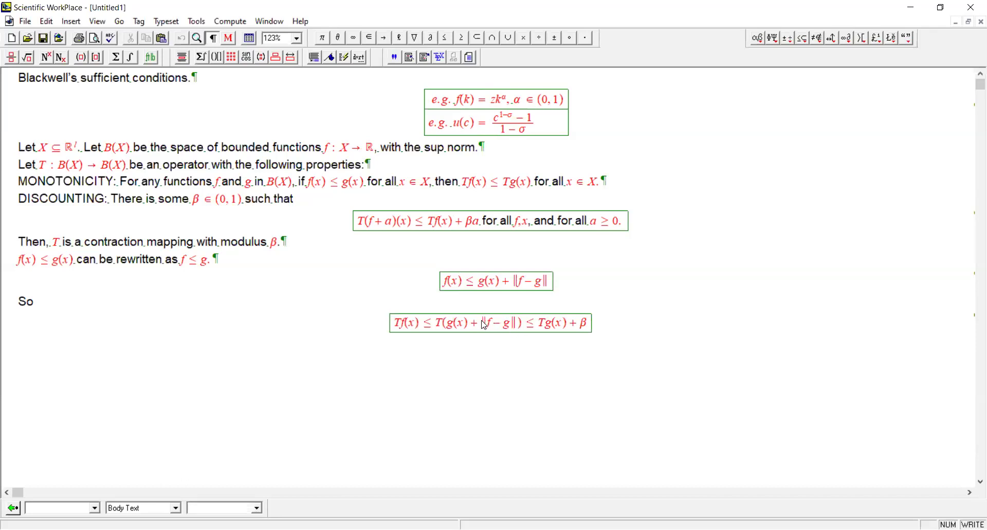
double_click(486, 324)
key(ctrl+c)
click(586, 324)
key(ctrl+v)
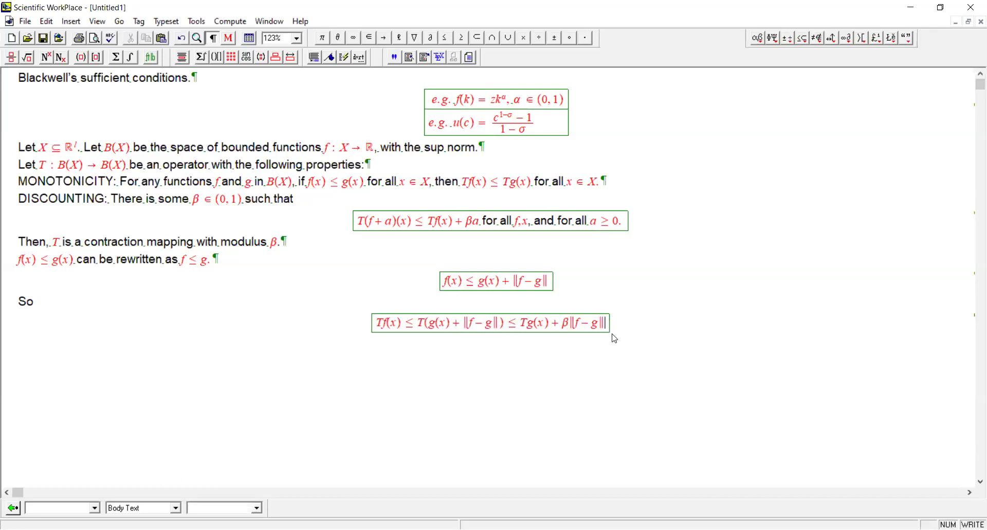
click(629, 394)
- Start a new display reading g(x) ≤ f(x)
key(Return)
click(183, 58)
text(g)
key(ctrl+9)
text(x)
click(445, 37)
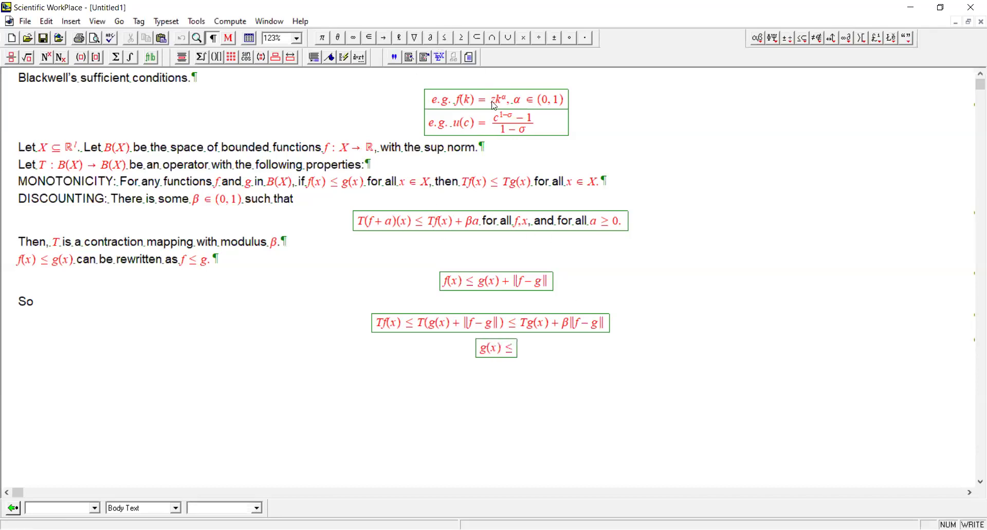
text( f)
key(ctrl+9)
text(x)
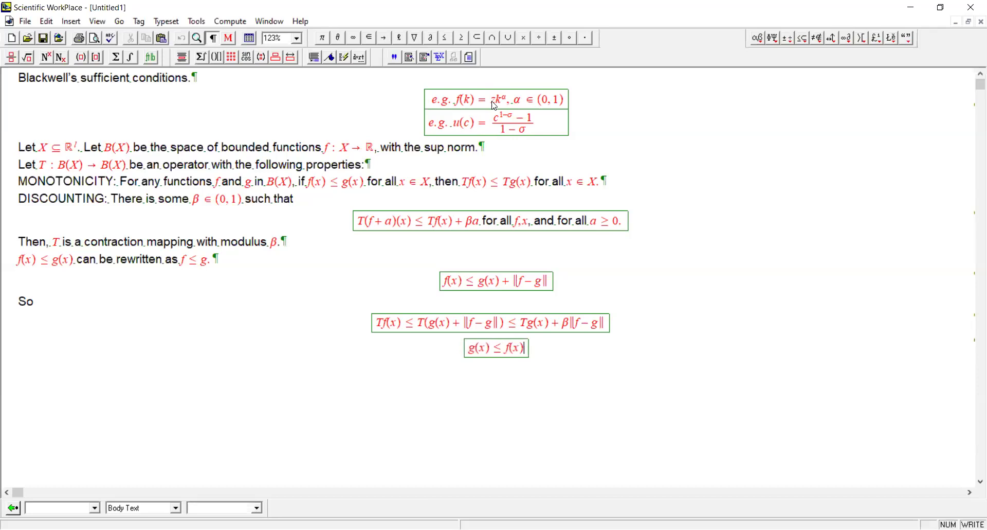
- Complete it as g(x) ≤ f(x) + ‖f − g‖ using a norm bracket, and add an empty display below
drag(506, 288, 533, 288)
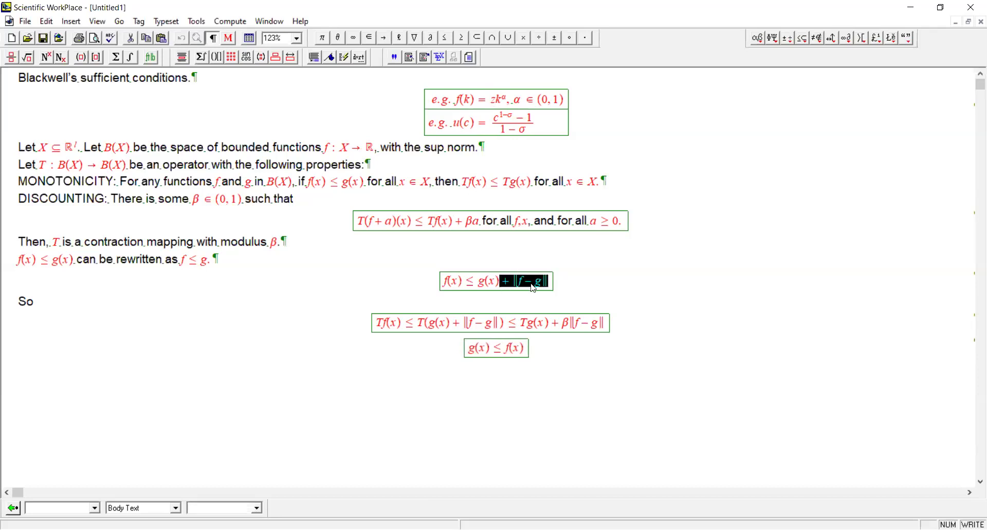
click(527, 351)
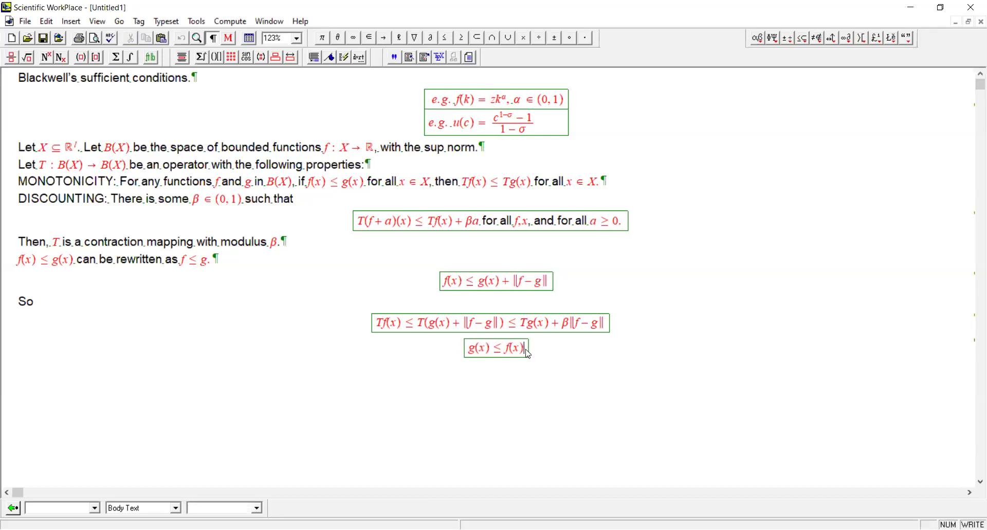
text( +)
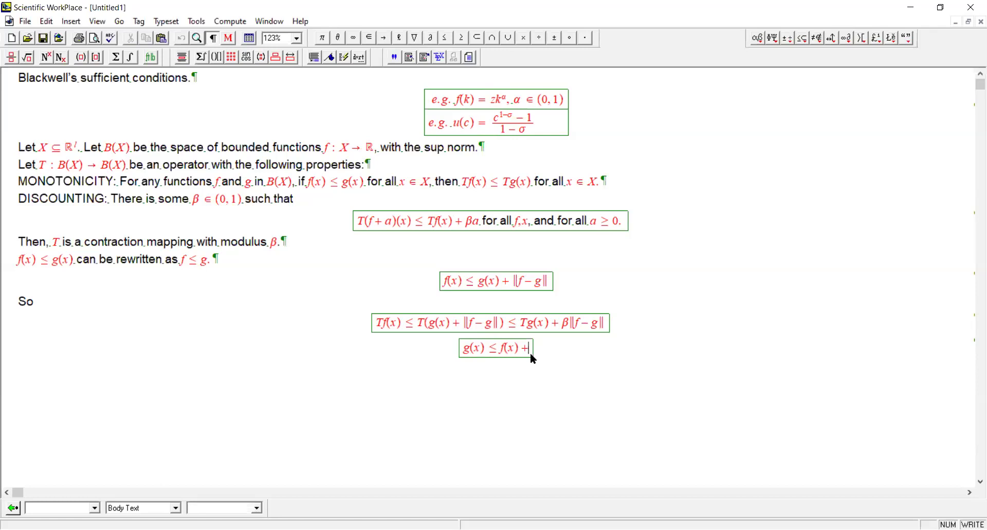
key(ctrl+backslash)
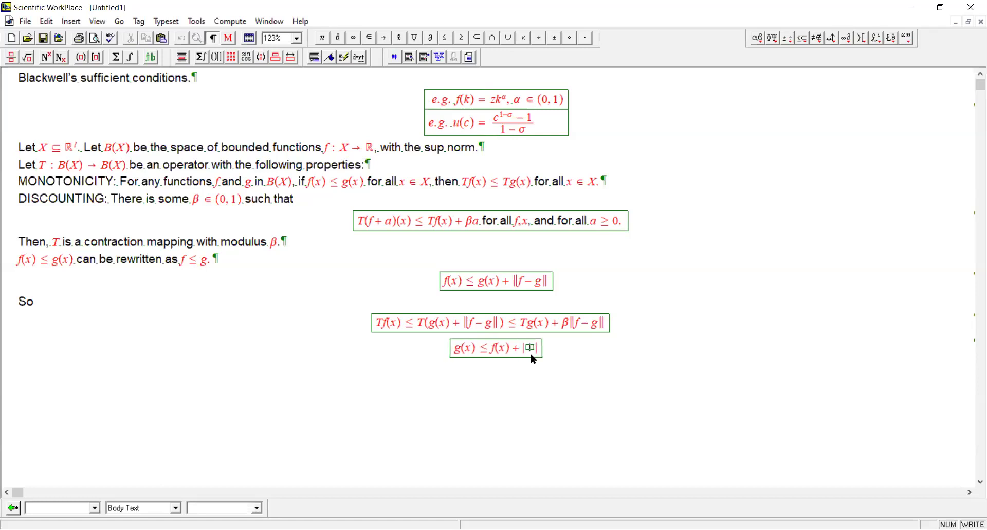
key(ctrl+z)
key(ctrl+shift+backslash)
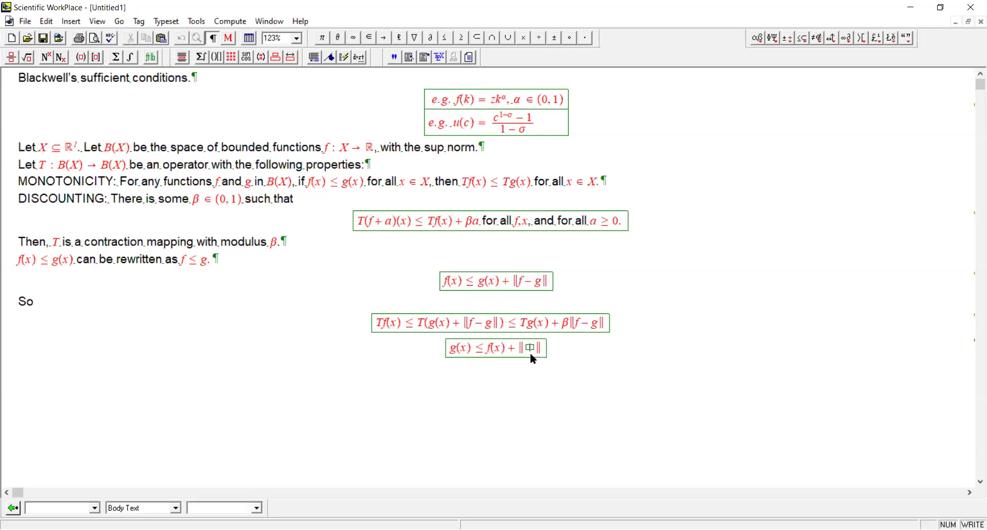
text(g-f)
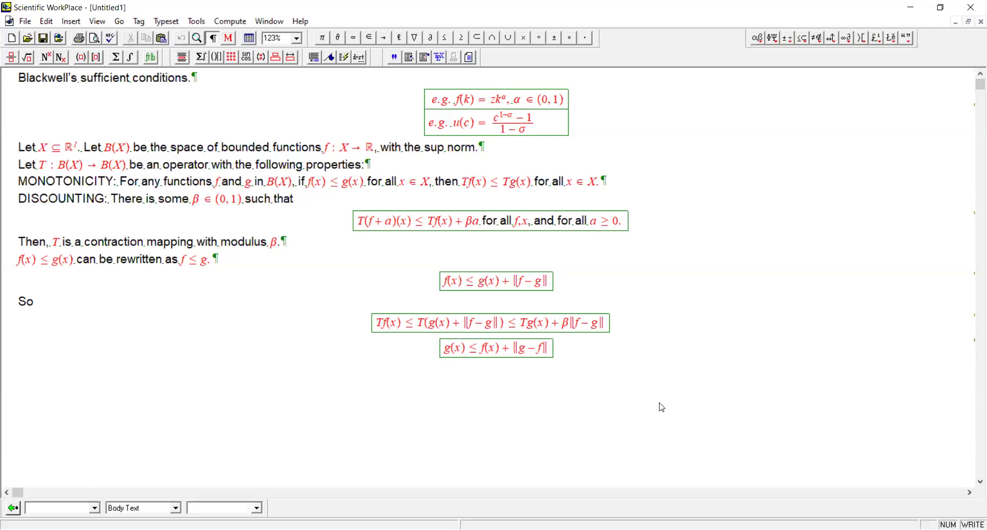
key(BackSpace)
key(BackSpace)
key(BackSpace)
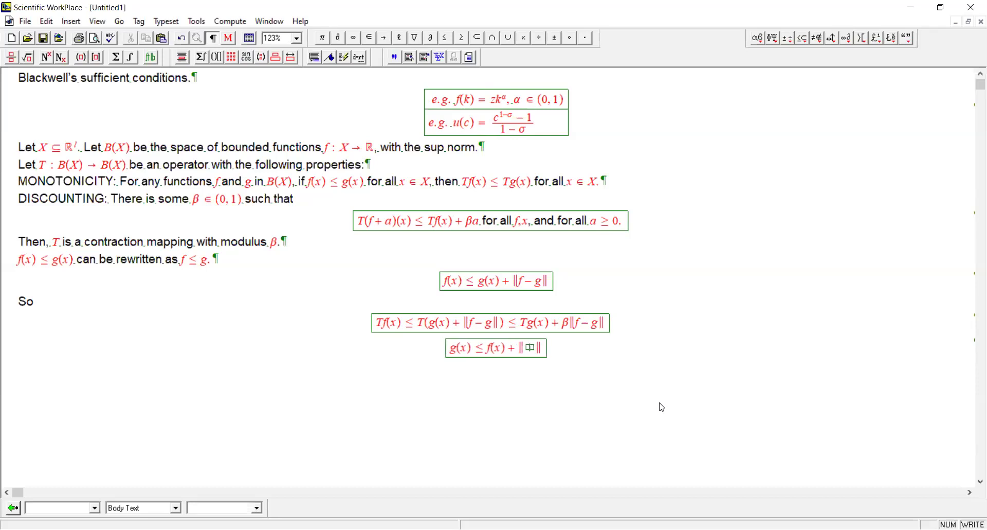
text(f-g)
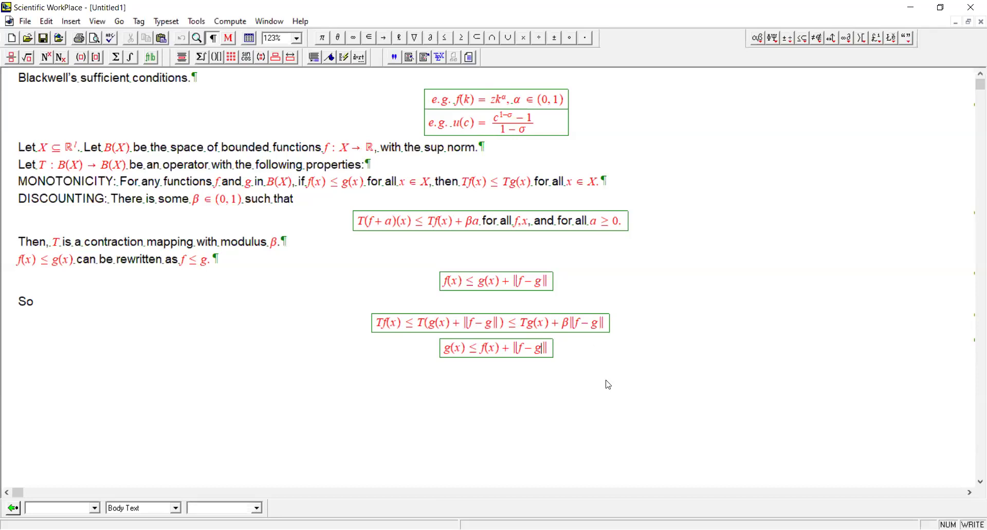
key(Up)
key(Up)
key(Up)
click(181, 58)
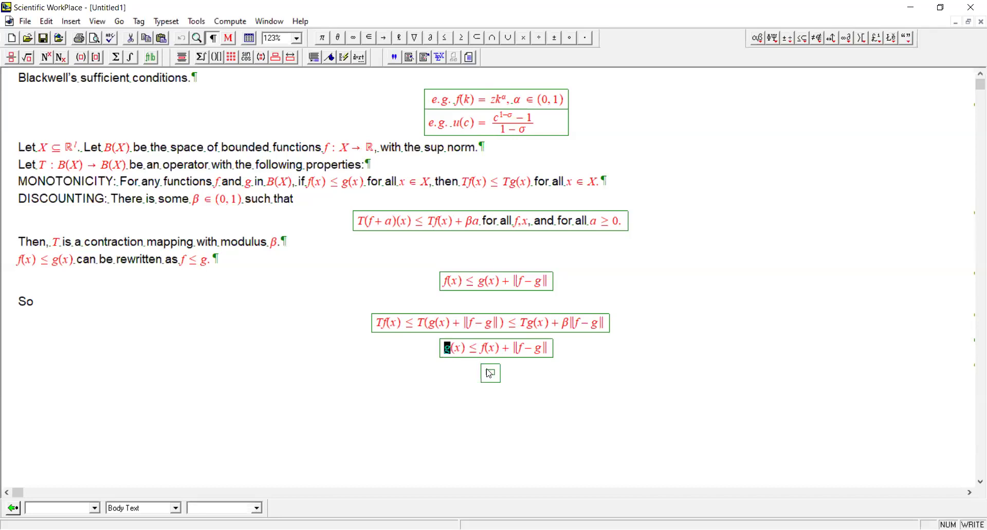
- Enter Tg(x) ≤ T(f(x) + ‖f − g‖) in the new display, reusing pieces from above
text(Tg)
text((x))
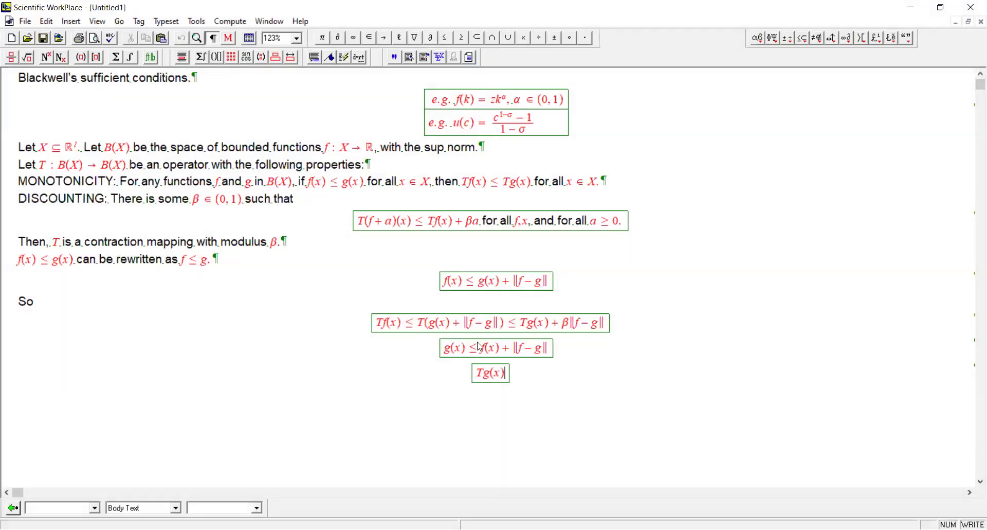
drag(466, 348, 482, 347)
key(ctrl+c)
click(508, 376)
key(ctrl+v)
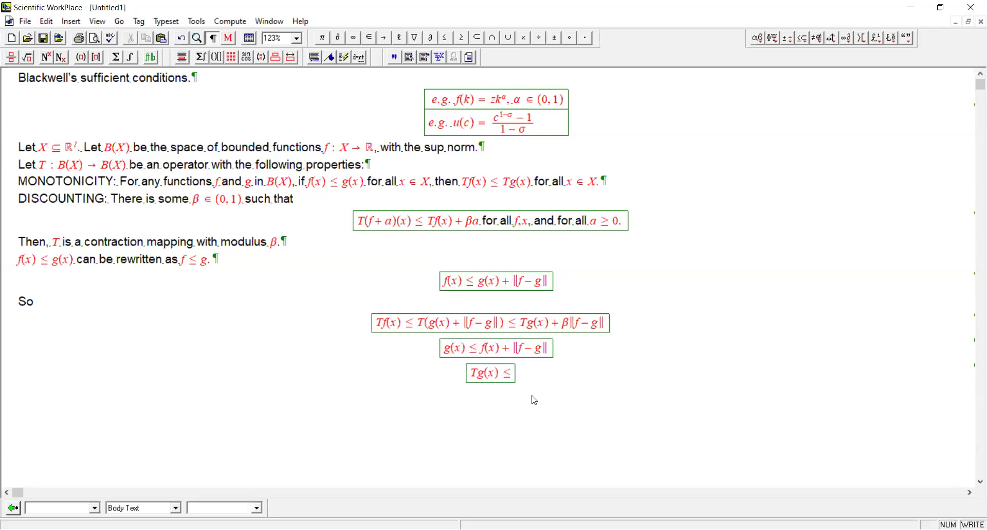
text( T)
key(ctrl+9)
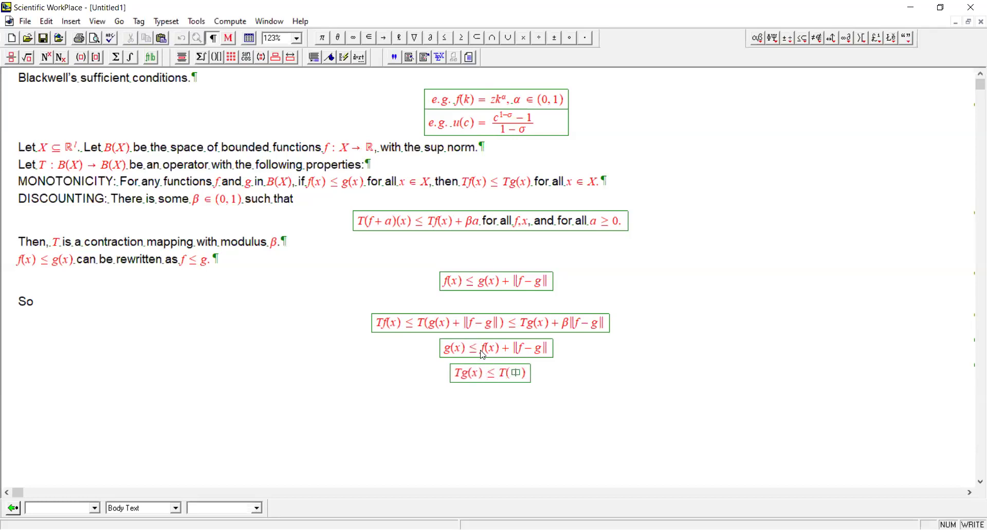
drag(481, 347, 523, 352)
click(517, 373)
key(ctrl+v)
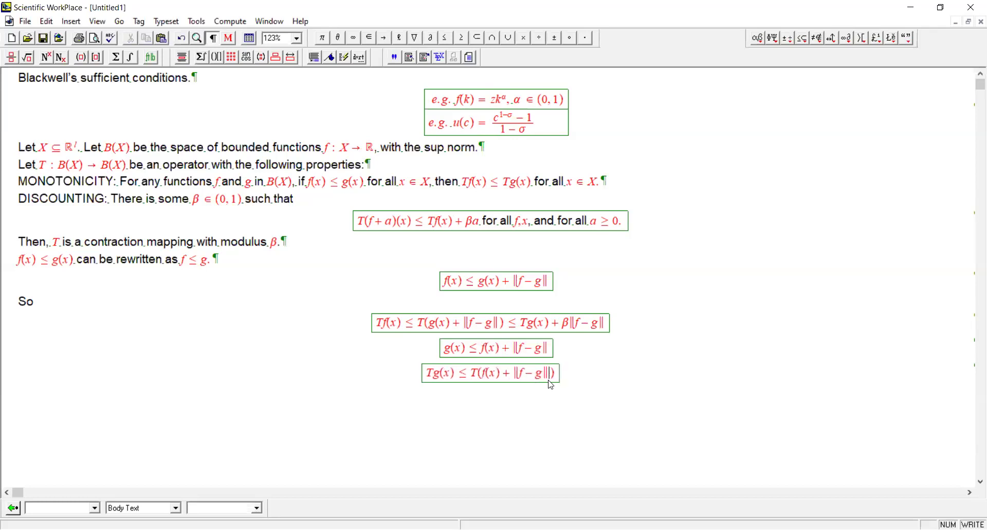
- Finish the chain with ≤ Tf(x) + β‖f − g‖, pasting the norm from the g(x) line
click(445, 37)
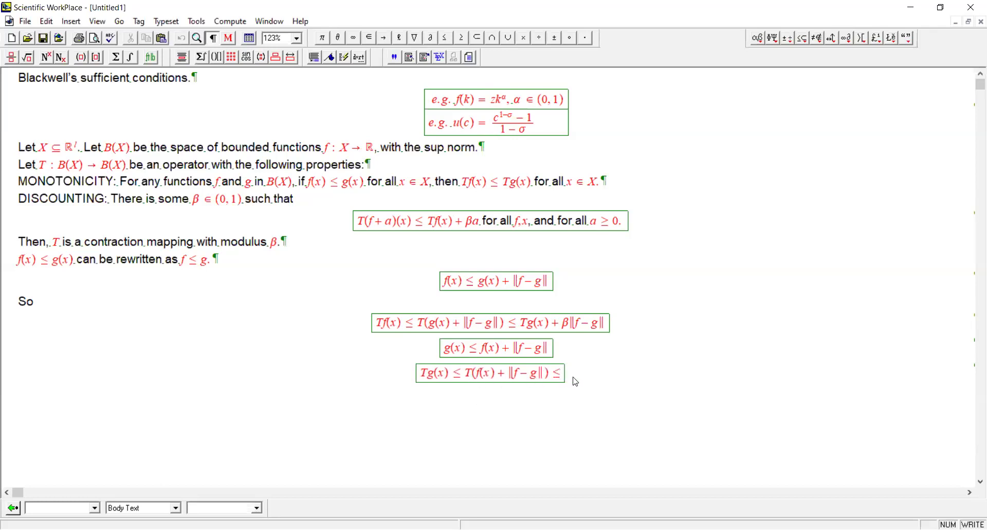
text(Tf(x) )
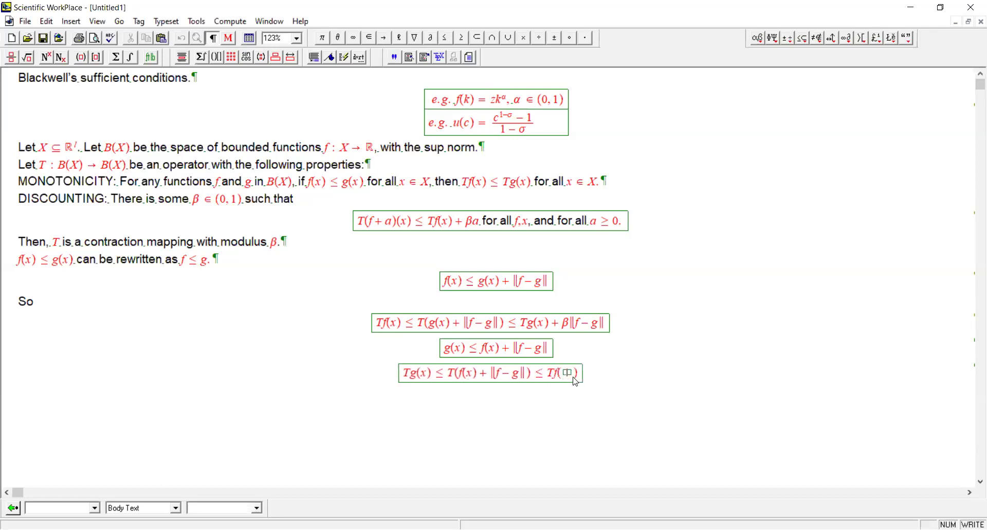
text(+ )
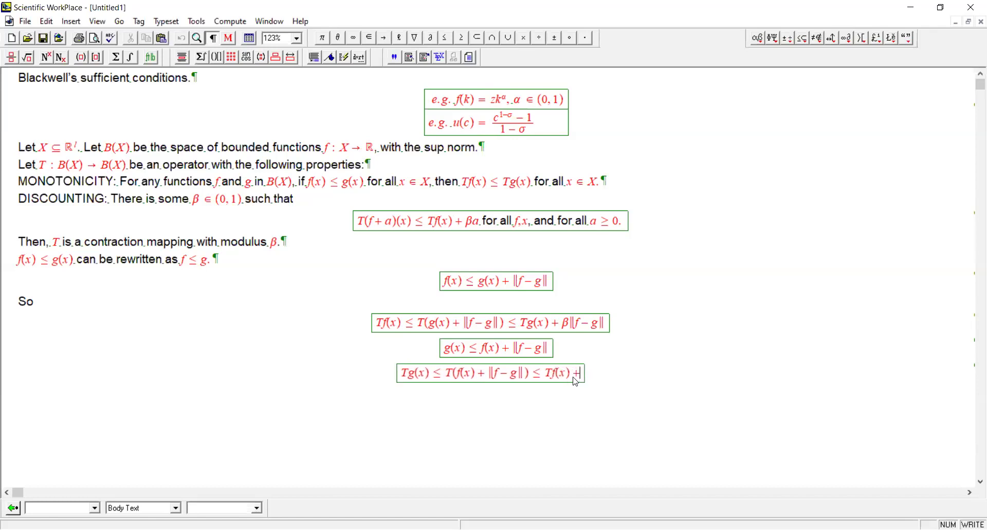
text(β)
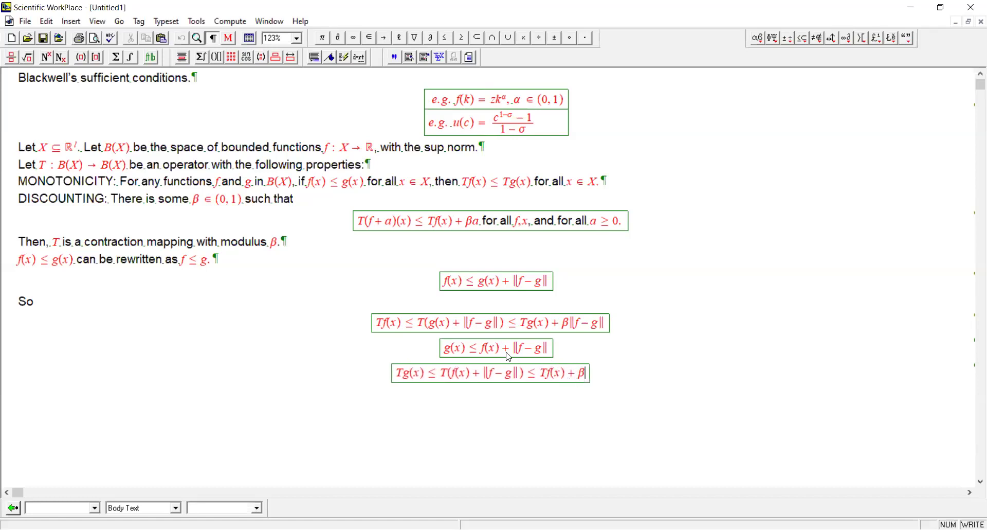
drag(513, 355, 528, 355)
key(ctrl+c)
click(589, 379)
key(ctrl+v)
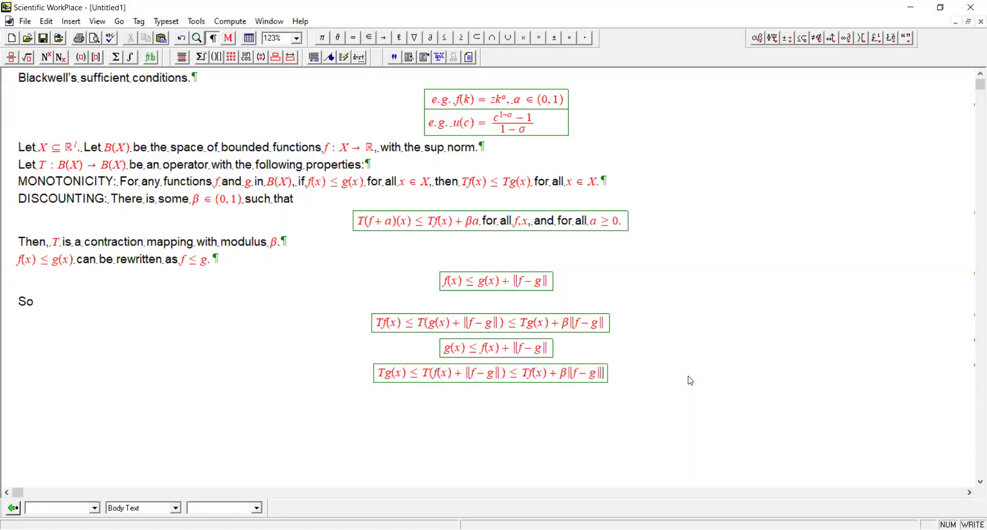
click(607, 324)
- Paste copies of the Tf(x) and Tg(x) chains and delete their middle T(…) terms
click(643, 373)
key(ctrl+v)
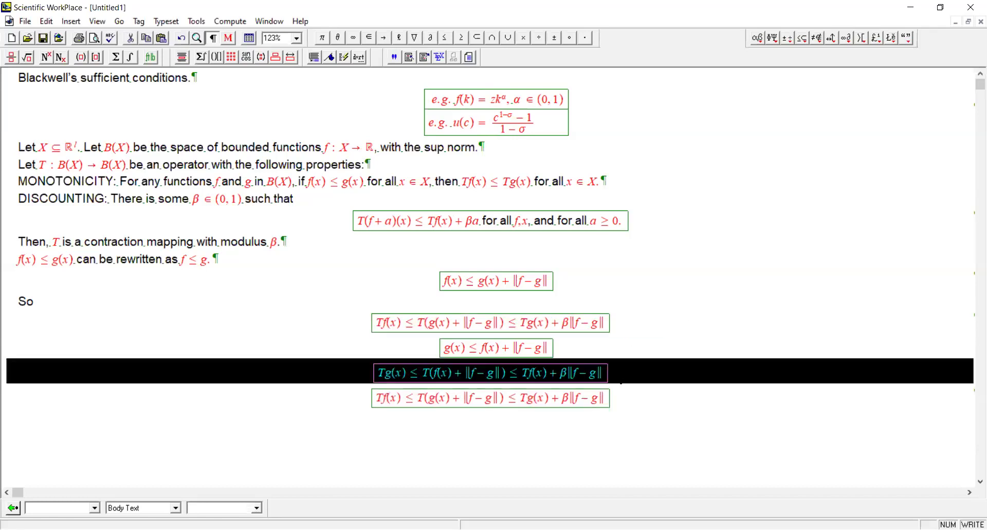
key(ctrl+v)
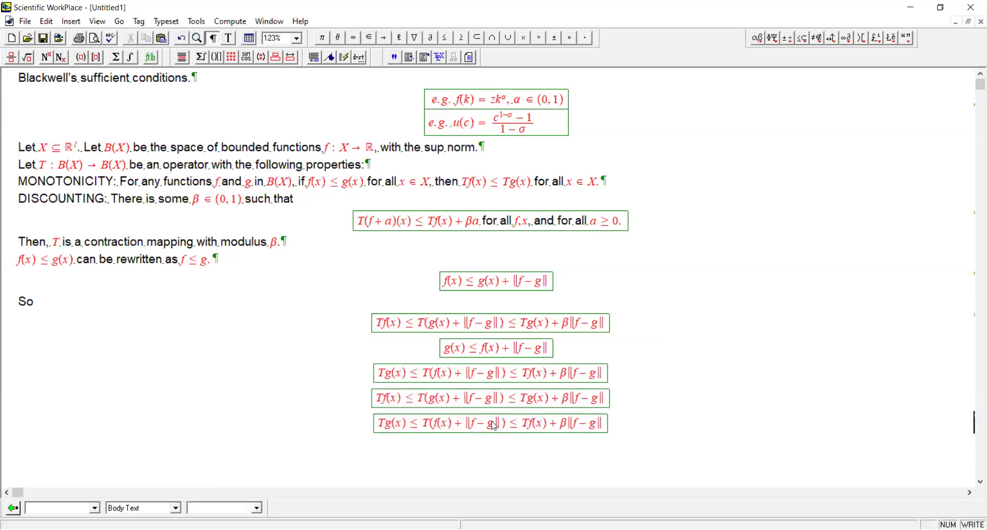
drag(417, 403, 519, 404)
key(Delete)
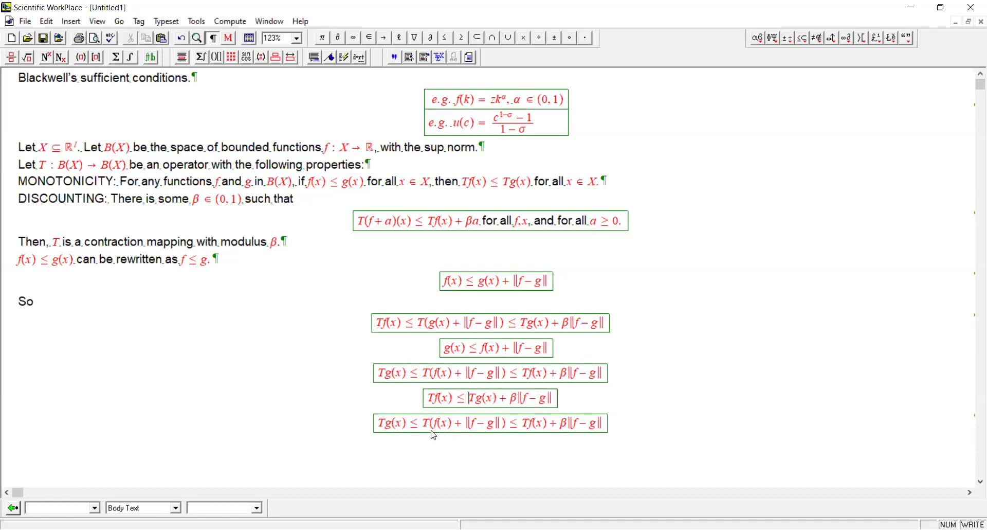
drag(427, 426, 518, 428)
key(Delete)
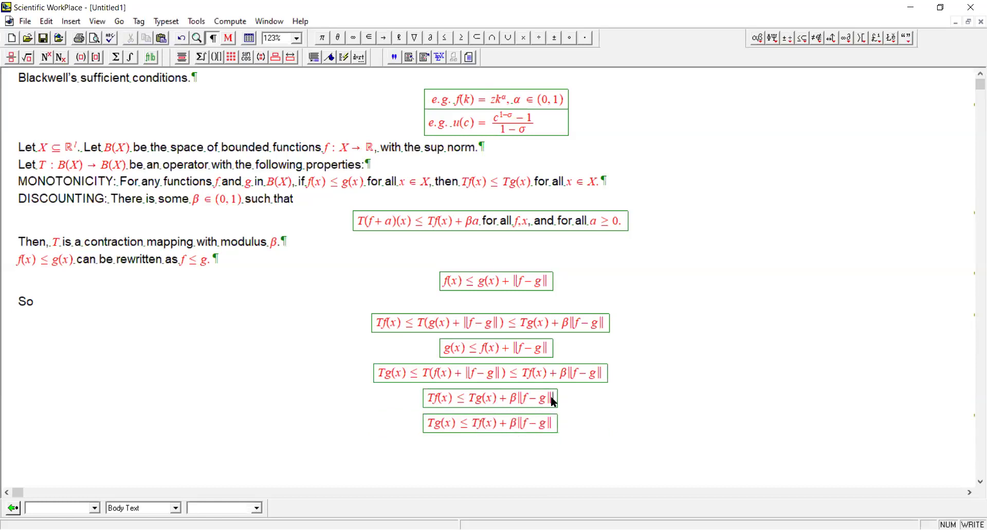
- Turn the first copy into Tf(x) − Tg(x) ≤ β‖f − g‖
drag(551, 397, 594, 409)
click(594, 409)
drag(469, 399, 483, 402)
key(Left)
key(Left)
text(-Tg(x))
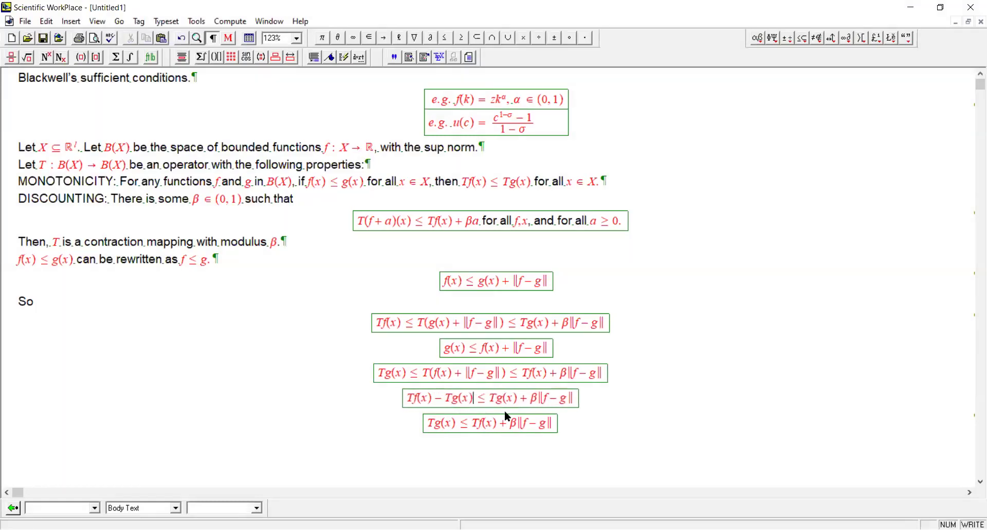
text(-Tg(x))
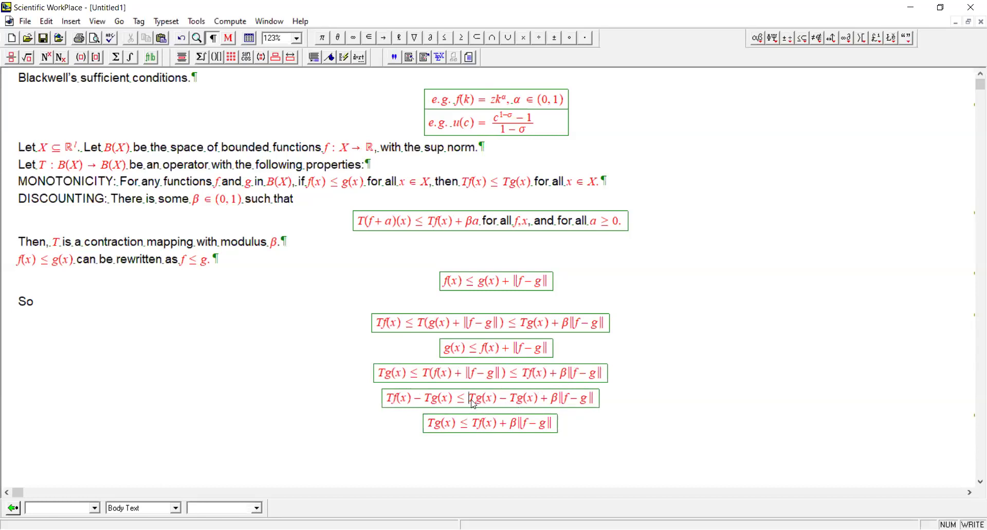
drag(471, 399, 531, 402)
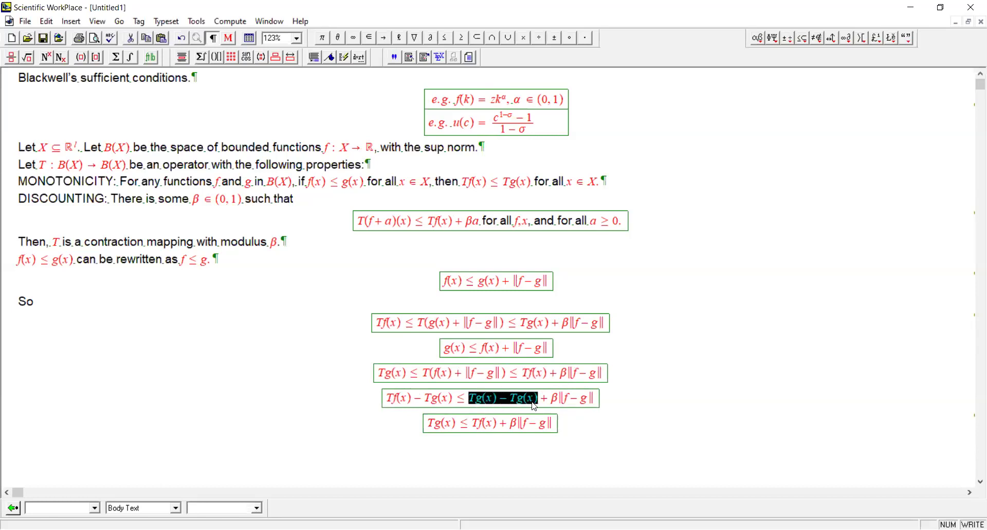
key(Delete)
key(Delete)
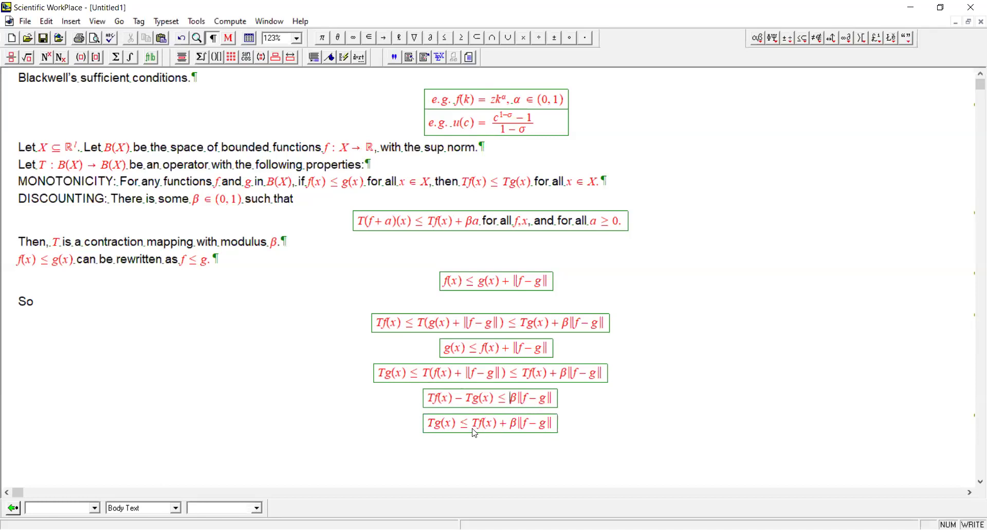
- Turn the second copy into Tg(x) − Tf(x) ≤ β‖f − g‖
drag(474, 431, 495, 432)
click(462, 429)
text(-)
key(ctrl+v)
click(516, 426)
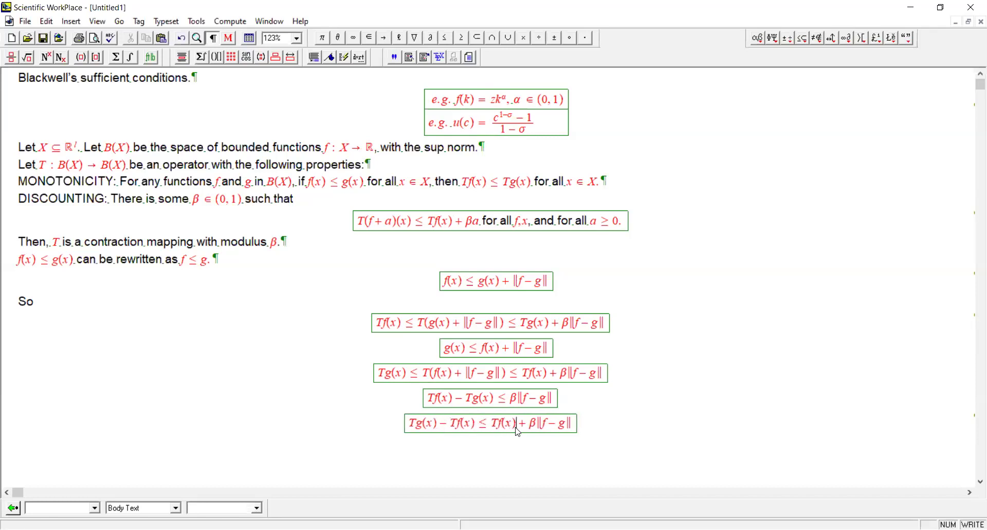
text(-)
key(ctrl+v)
drag(472, 428, 549, 428)
key(Delete)
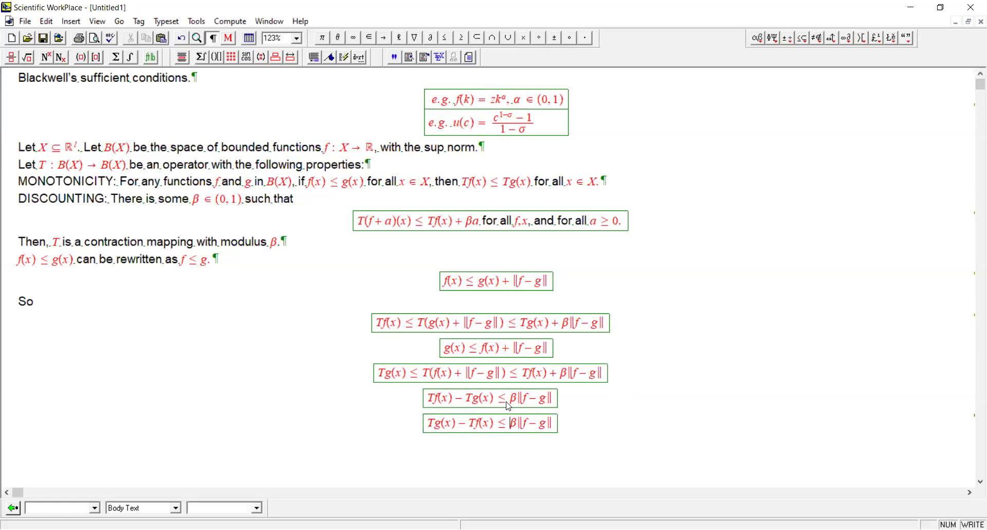
drag(509, 404, 529, 406)
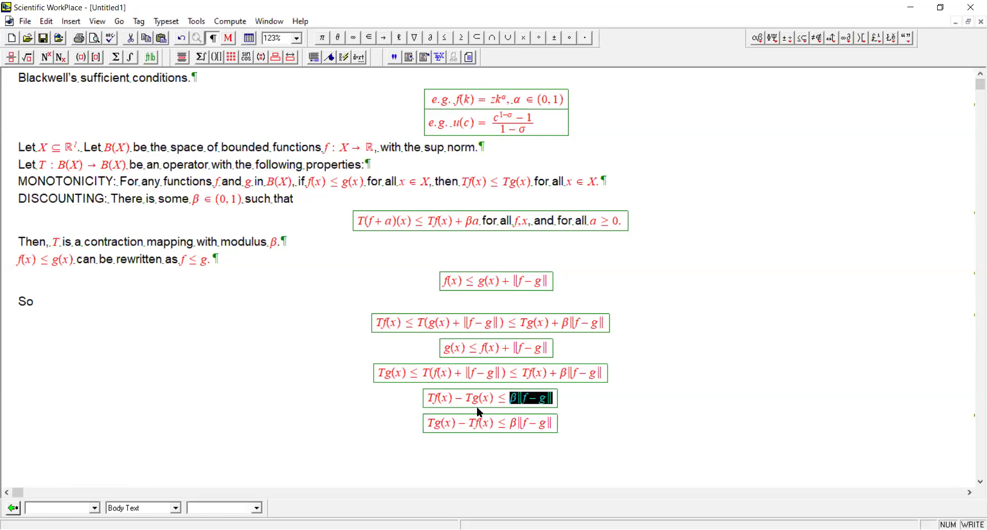
drag(432, 404, 441, 404)
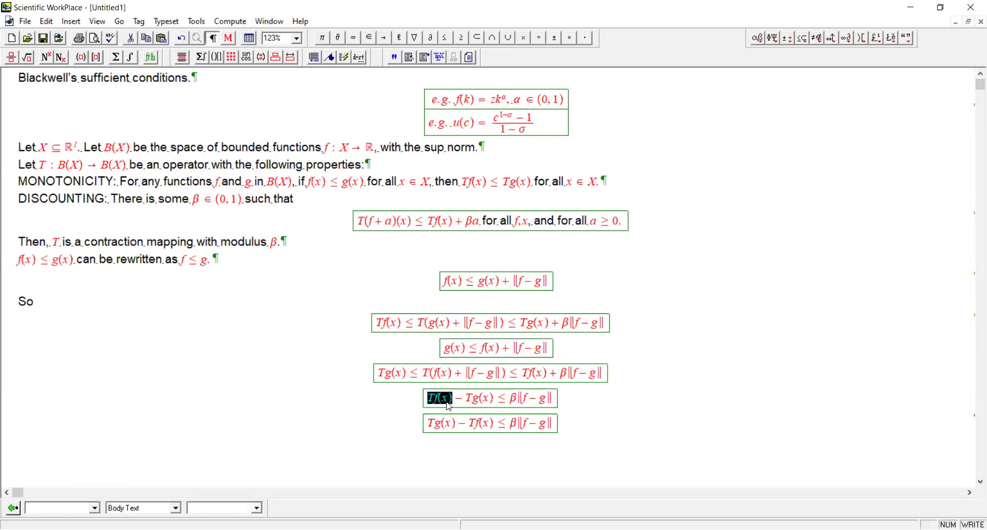
drag(466, 401, 487, 402)
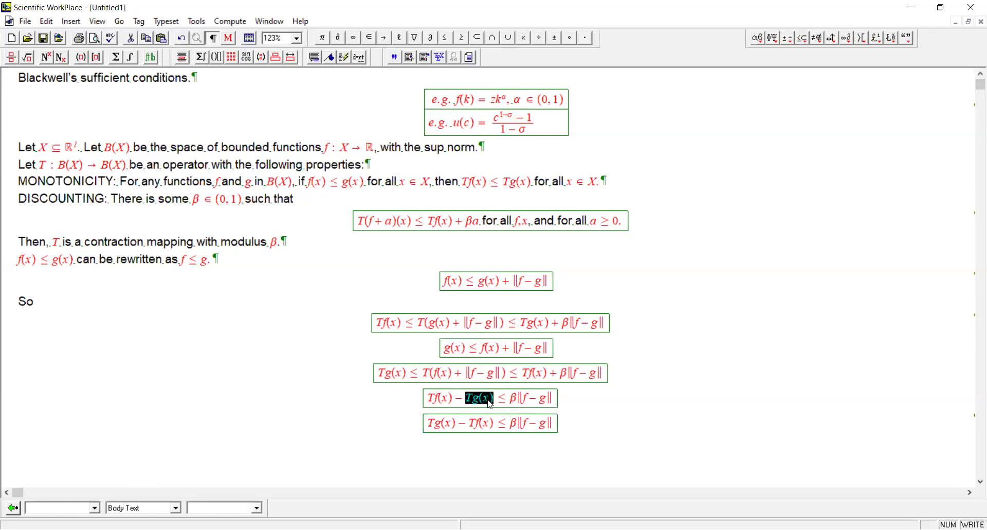
click(491, 405)
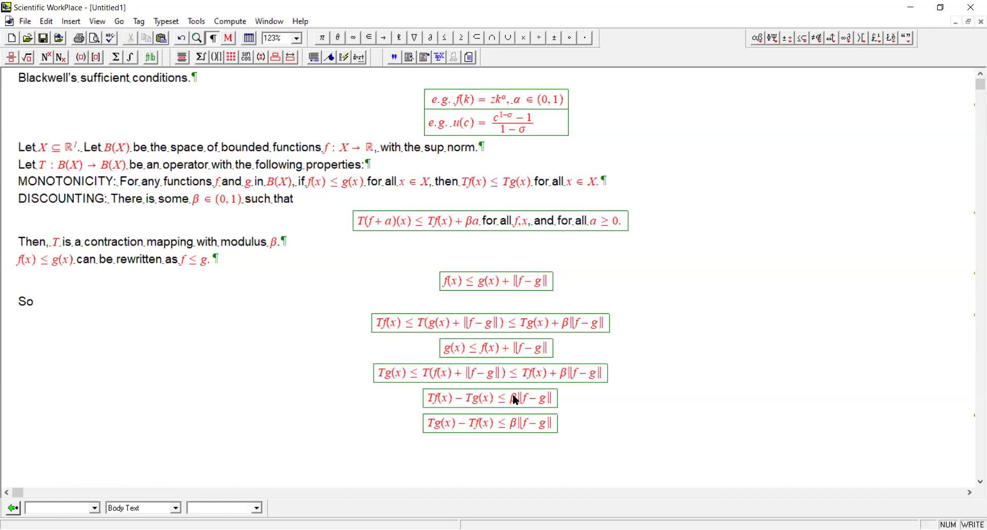
click(516, 399)
drag(512, 424, 545, 423)
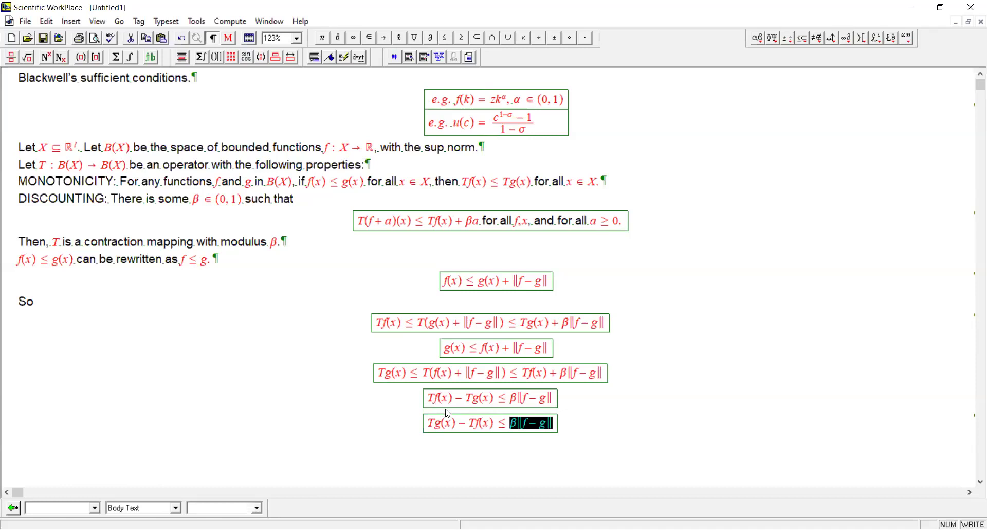
drag(432, 403, 487, 406)
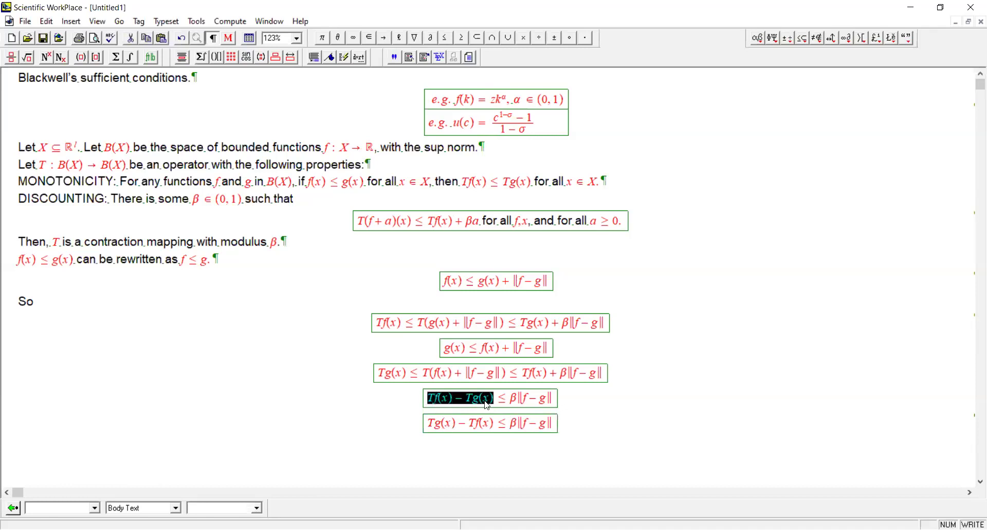
drag(430, 426, 490, 426)
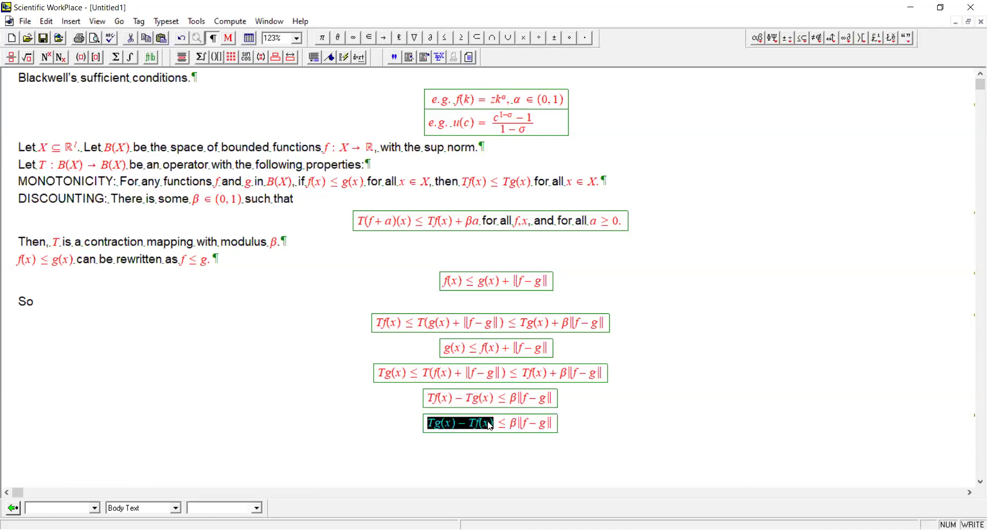
click(570, 432)
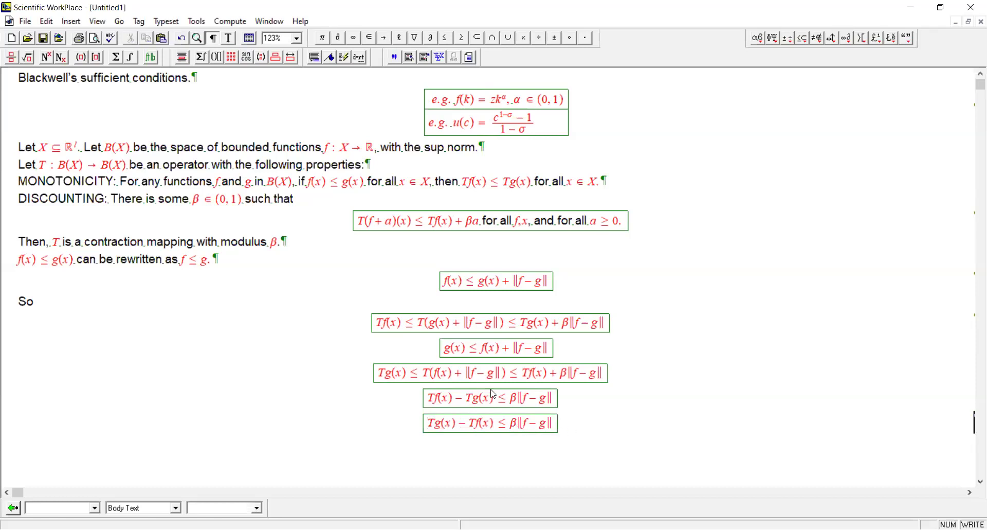
- Duplicate the Tg(x) − Tf(x) line and rewrite it as ‖Tg − Tf‖ ≤ β‖f − g‖
triple_click(568, 426)
key(ctrl+c)
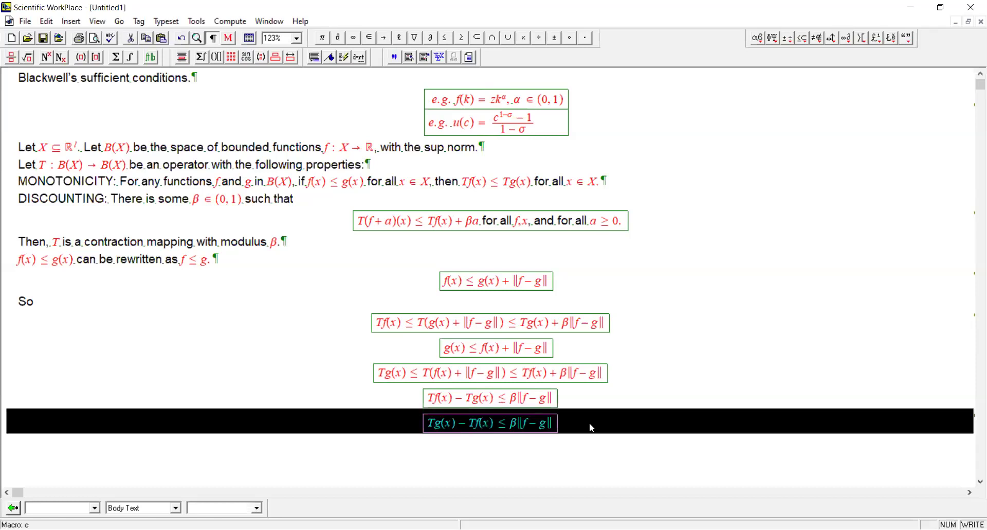
click(589, 422)
key(ctrl+v)
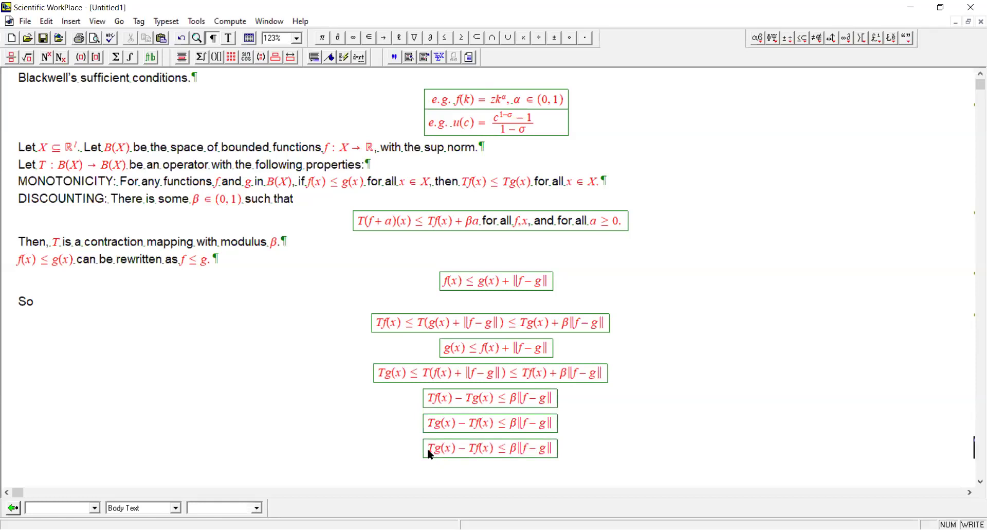
drag(428, 449, 491, 453)
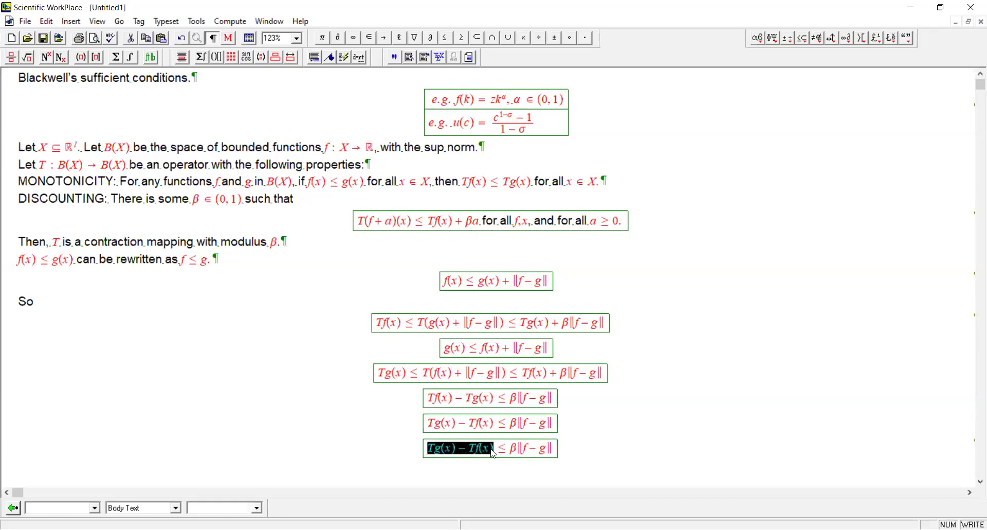
key(ctrl+backslash)
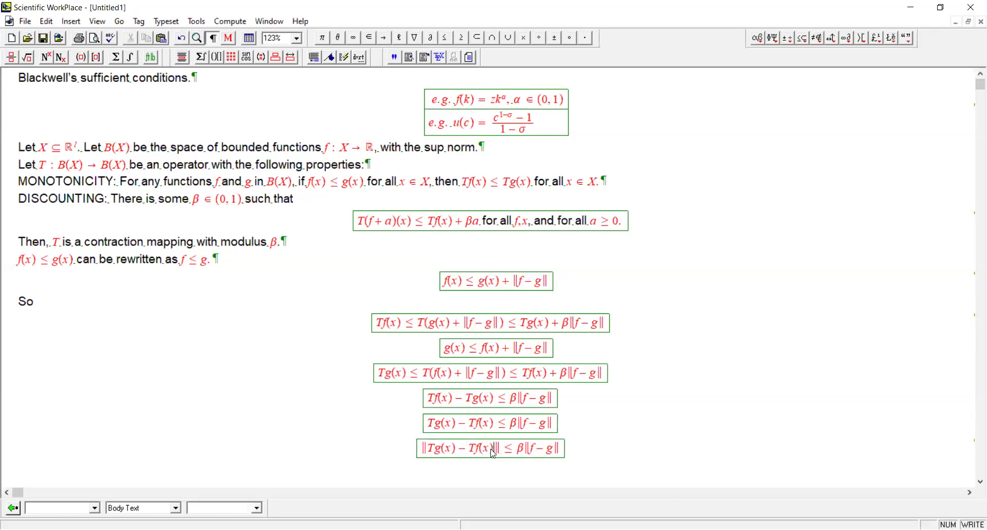
key(BackSpace)
key(BackSpace)
key(BackSpace)
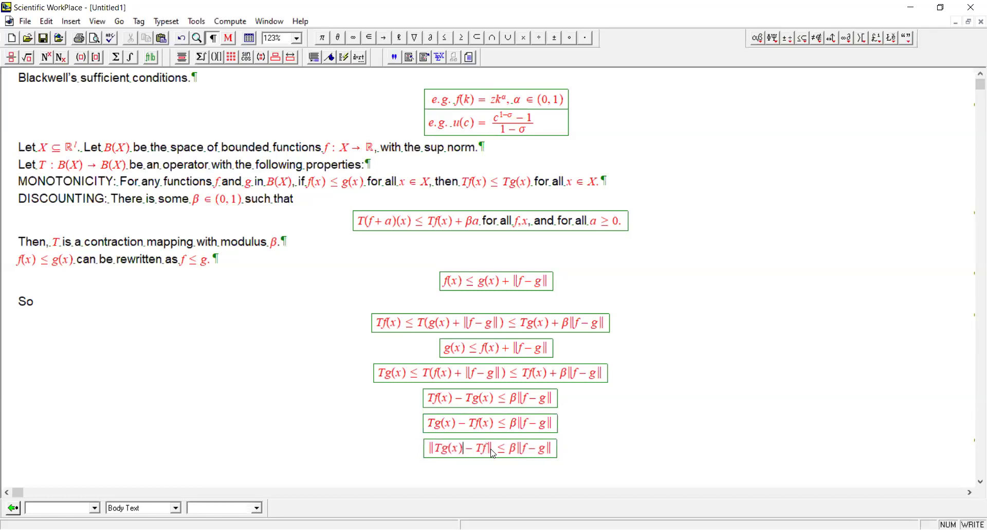
key(Left)
key(Left)
key(Left)
key(BackSpace)
key(BackSpace)
key(BackSpace)
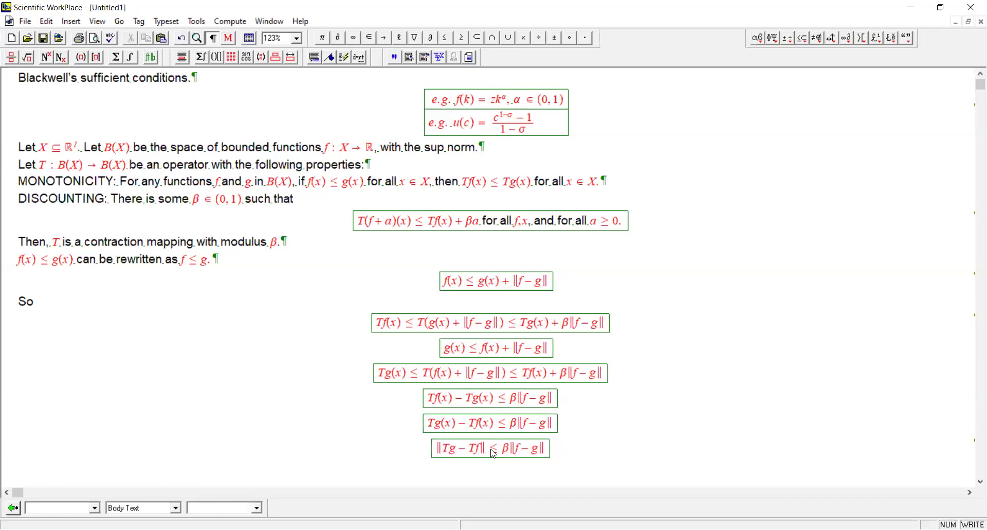
click(574, 451)
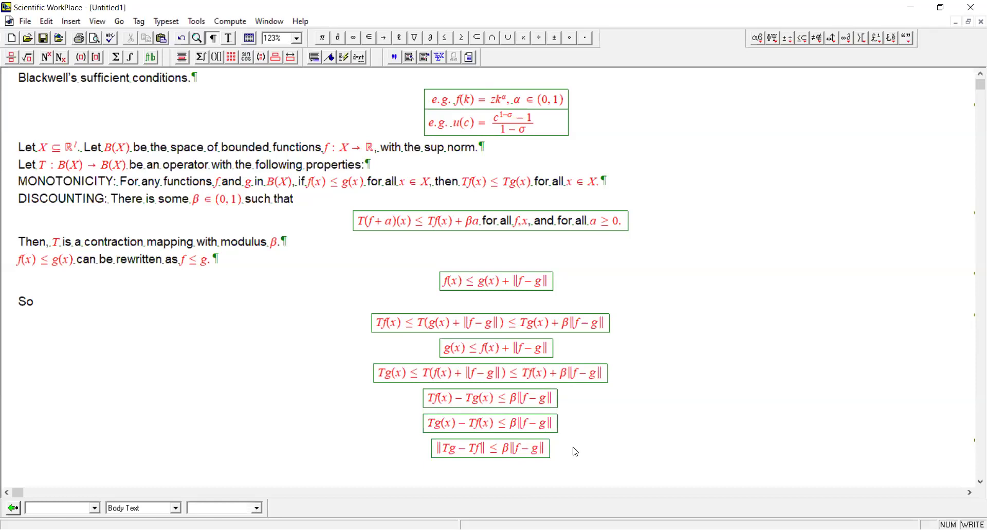